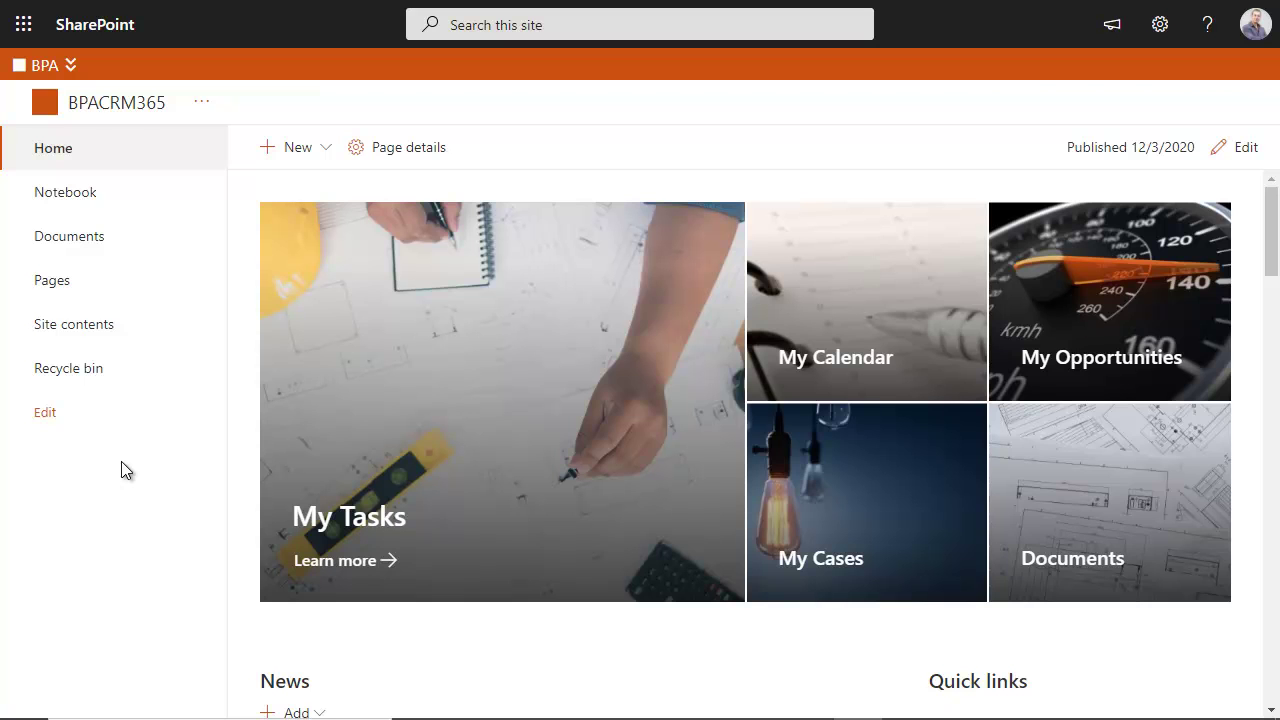
# Step: Bring up the app launcher listing the available Office 365 apps
pyautogui.click(24, 38)
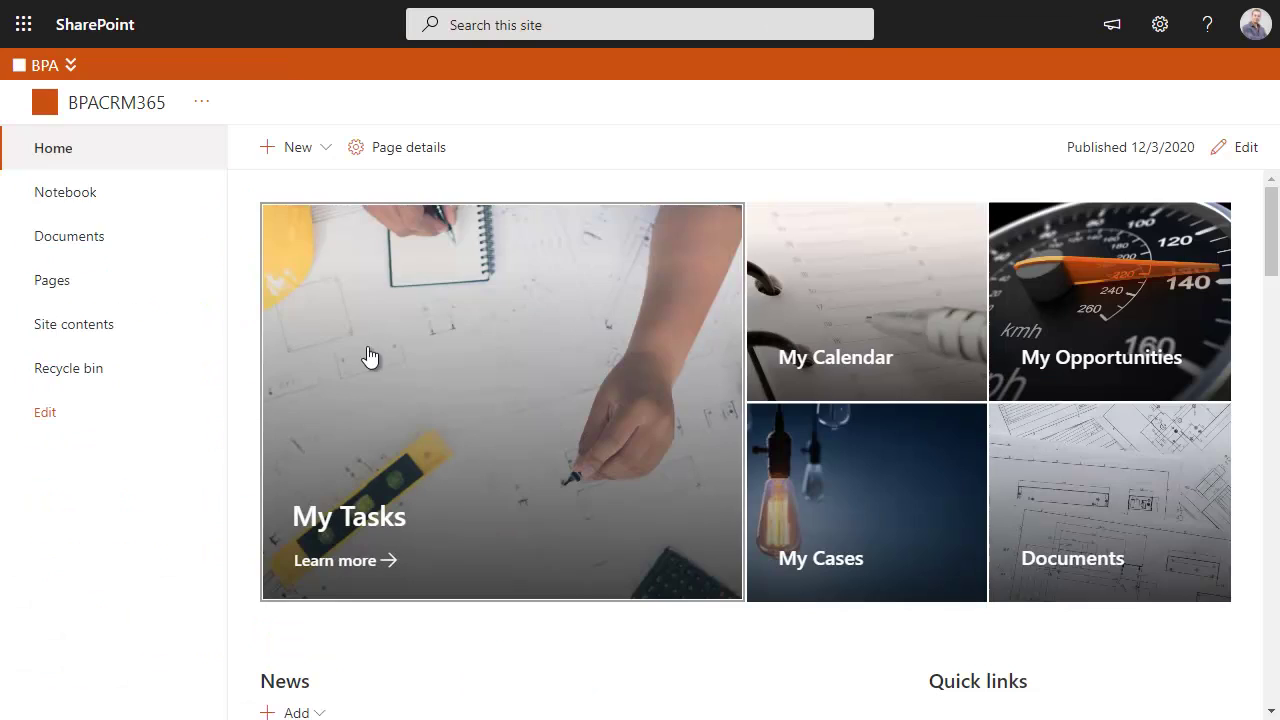
pyautogui.click(74, 77)
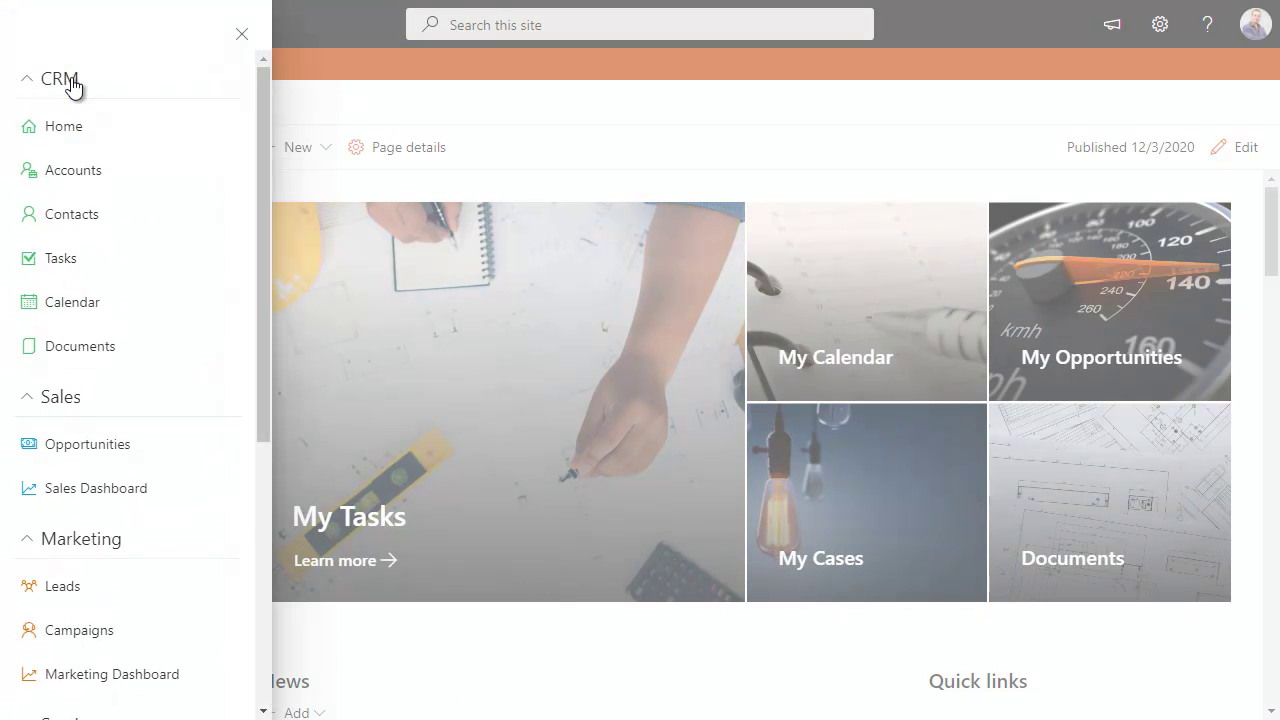
pyautogui.click(60, 170)
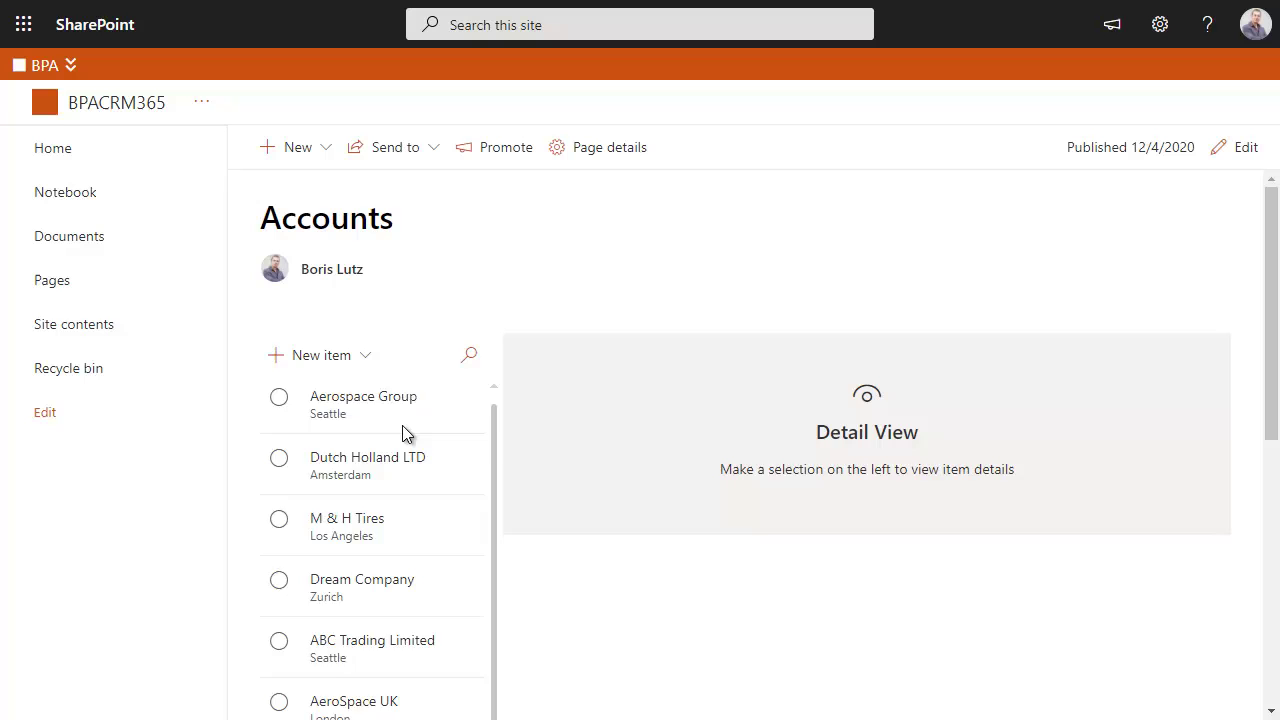
pyautogui.scroll(-1, 395, 480)
pyautogui.click(366, 628)
pyautogui.scroll(-5, 646, 541)
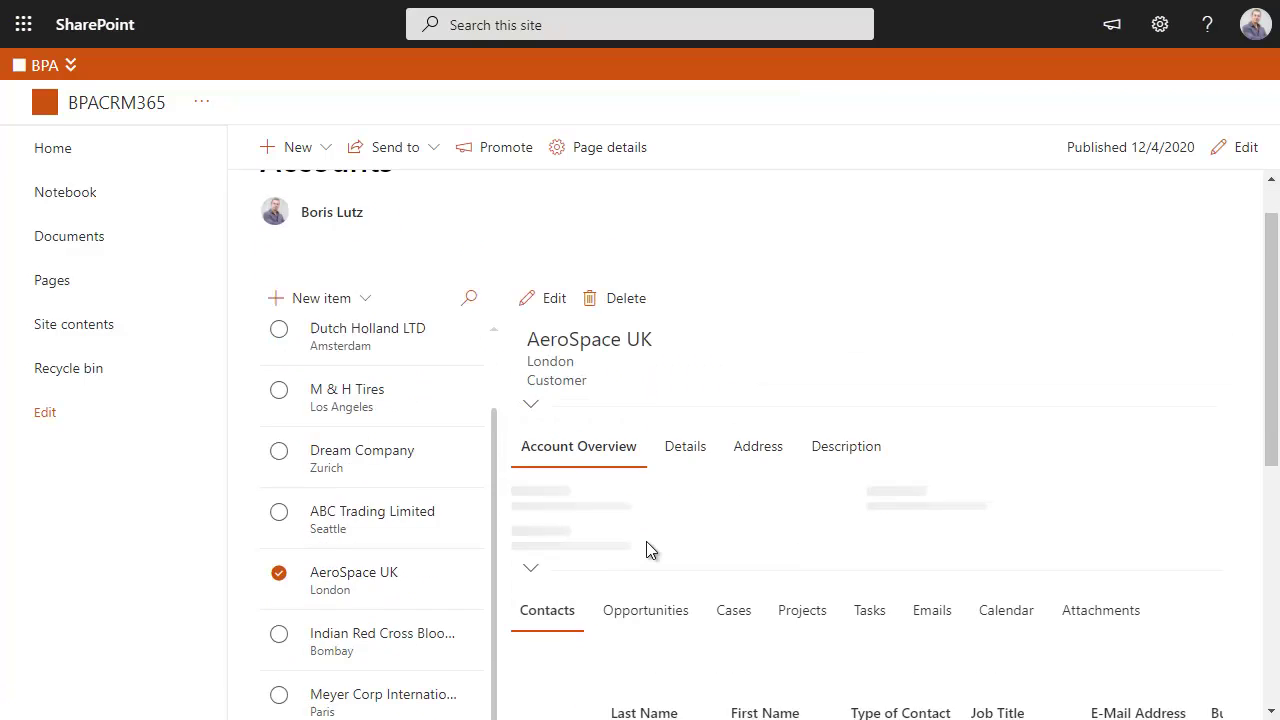
pyautogui.scroll(2, 646, 541)
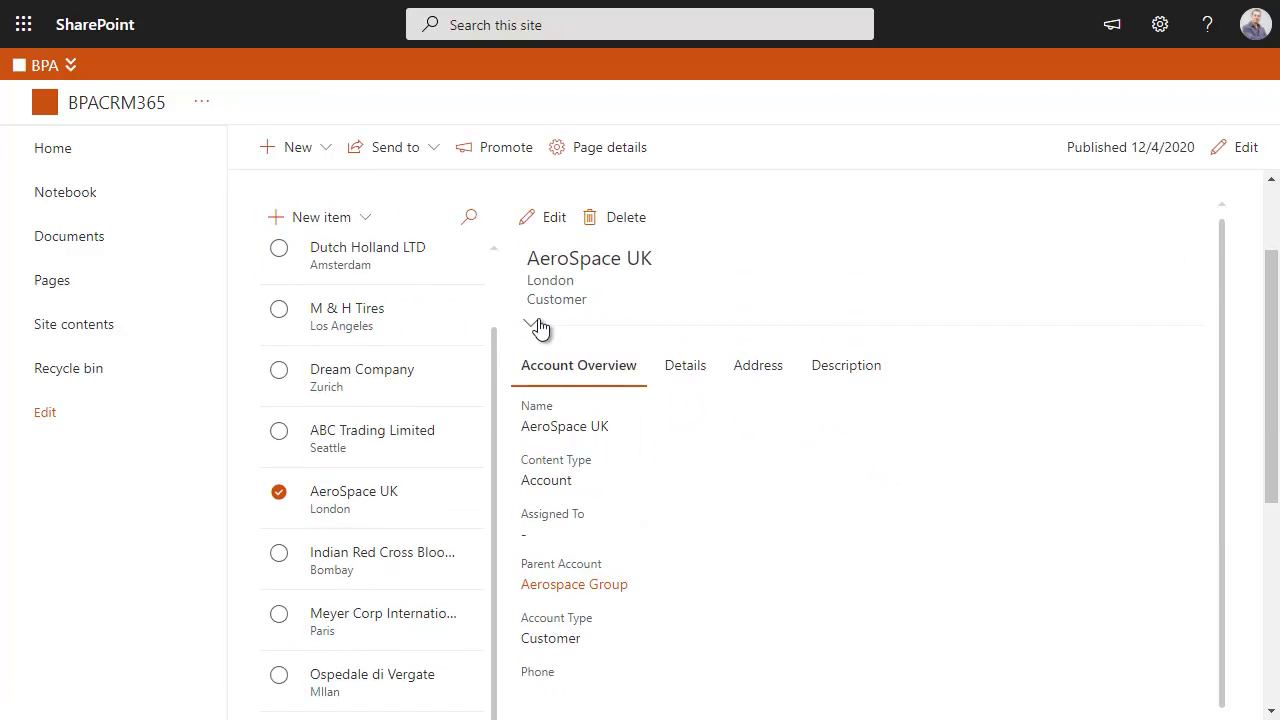
pyautogui.click(531, 322)
pyautogui.click(647, 400)
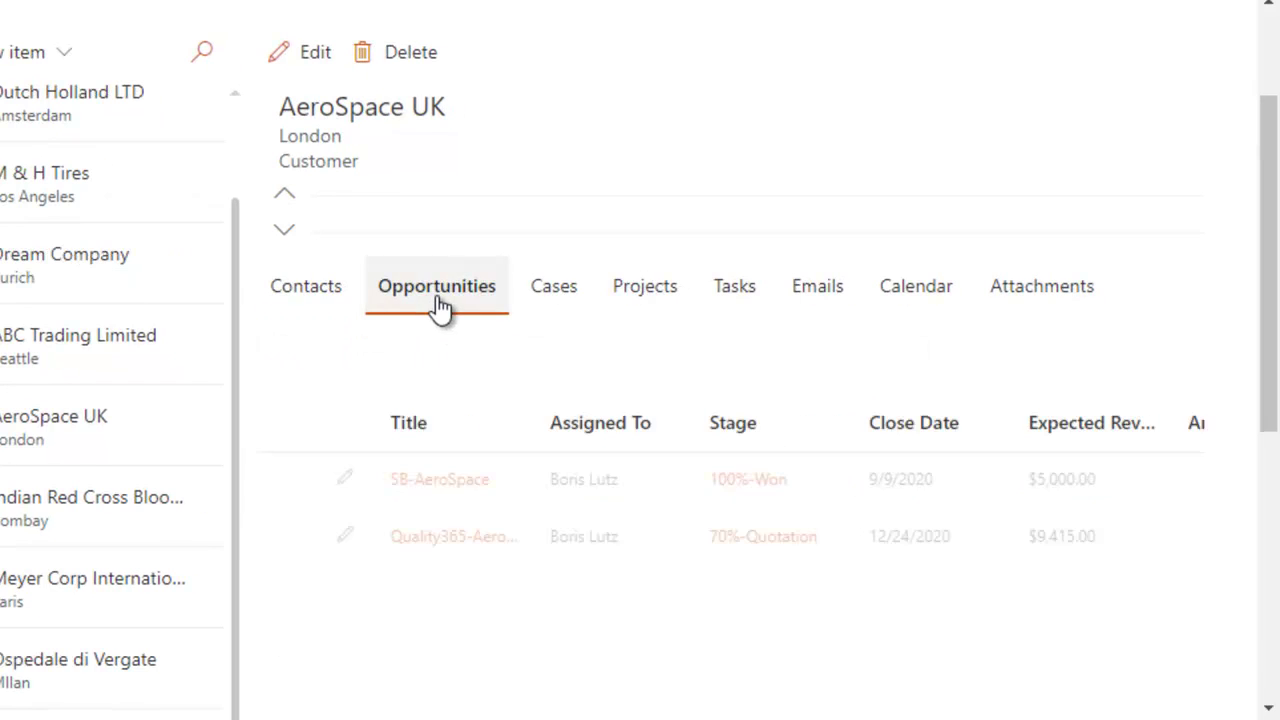
pyautogui.click(562, 316)
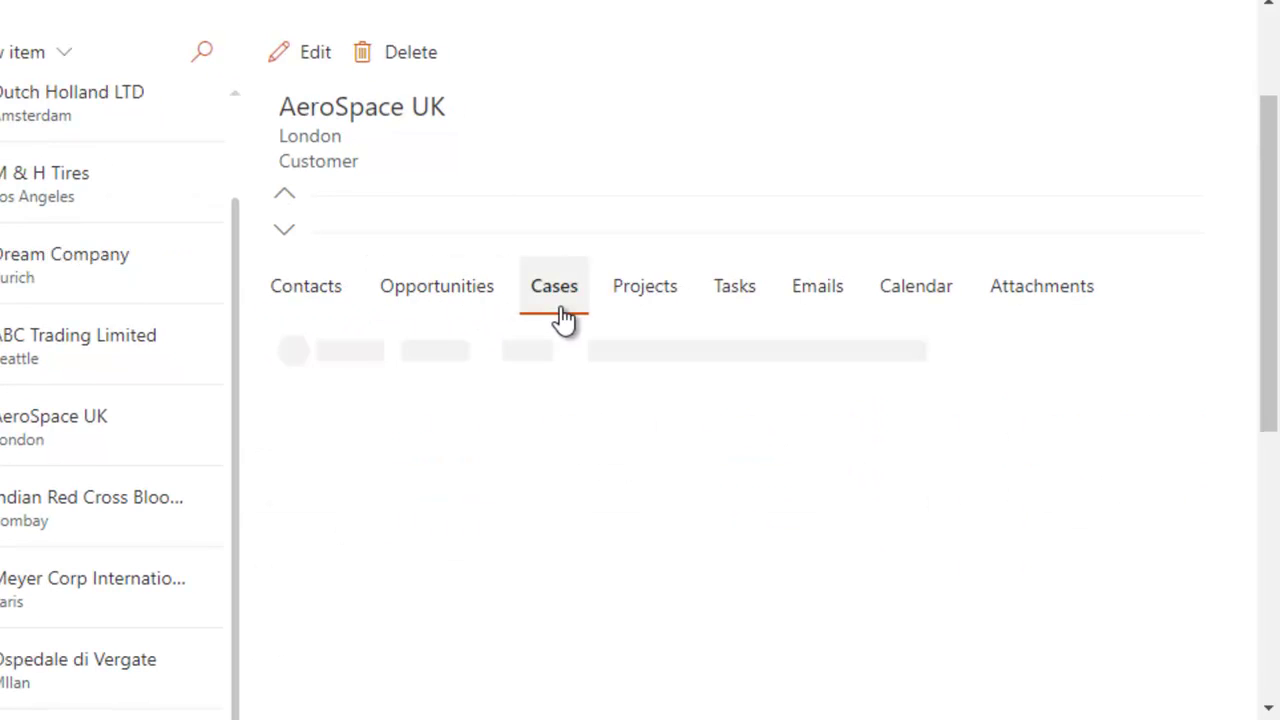
pyautogui.click(668, 312)
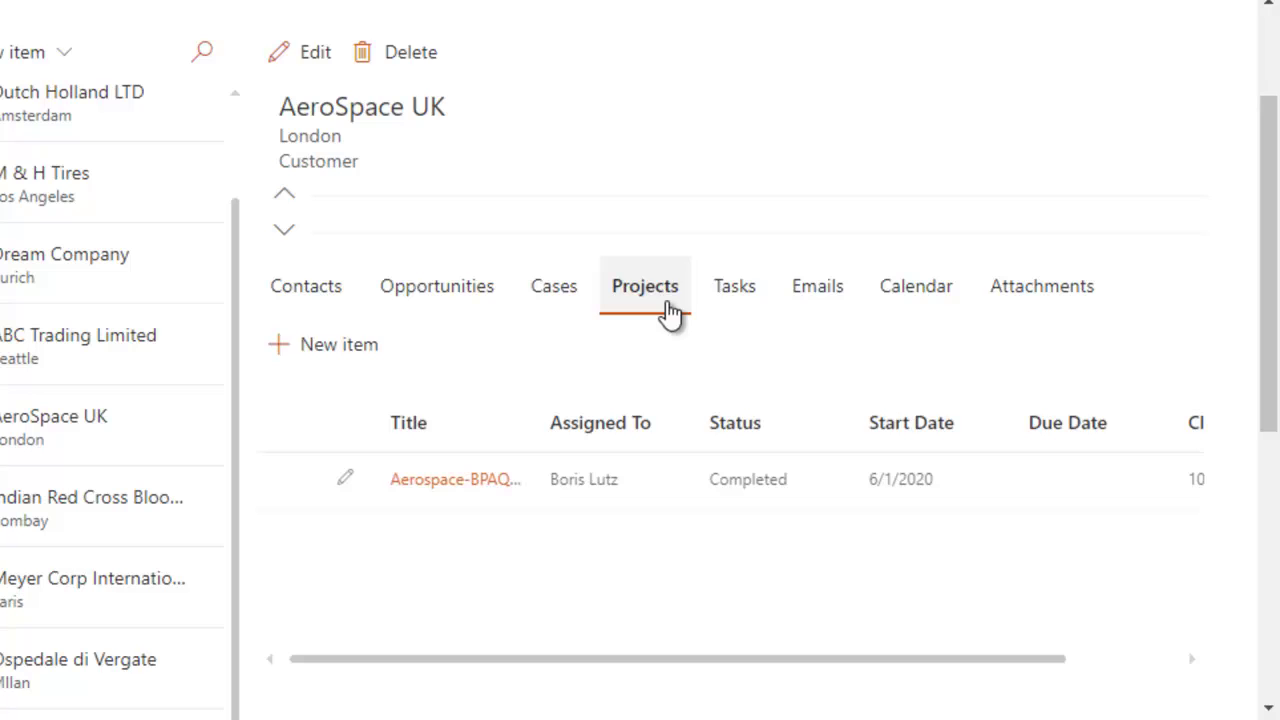
pyautogui.click(732, 310)
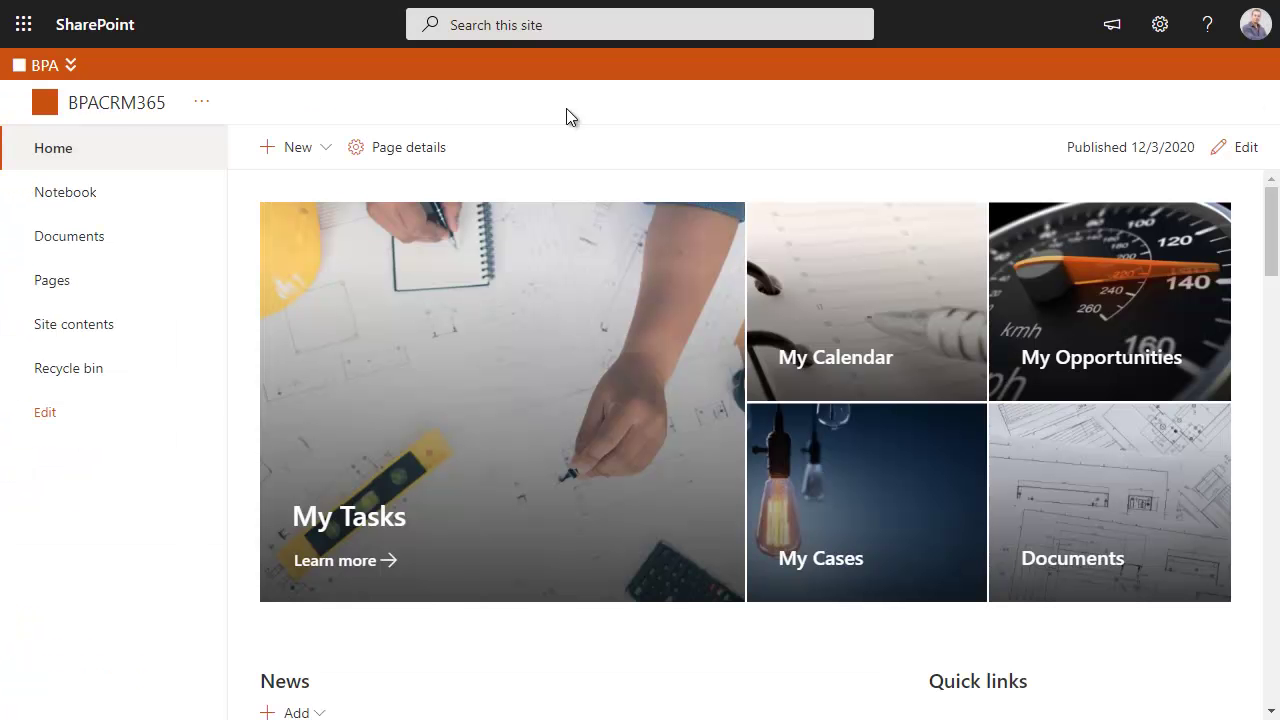
# Step: Search the site for 'aerospace' and open the Quality365-Aerospace opportunity result
pyautogui.click(500, 24)
pyautogui.write('ae')
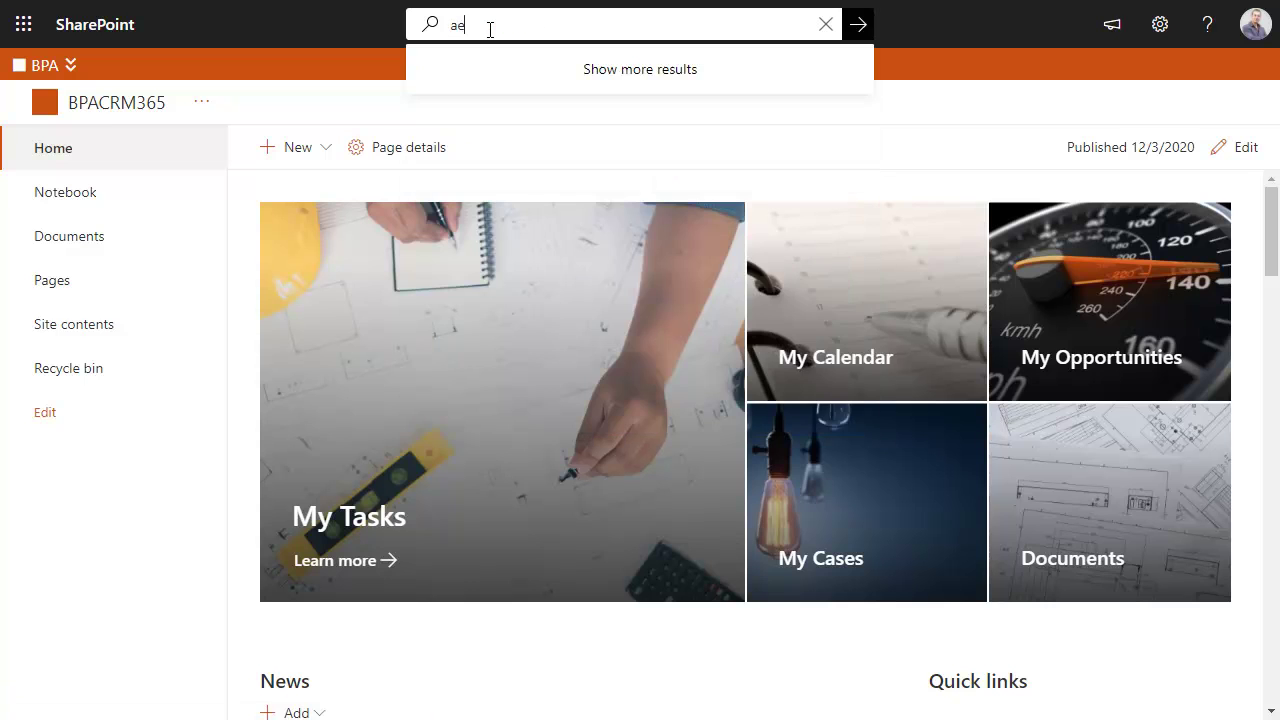
pyautogui.write('rospace')
pyautogui.press('Return')
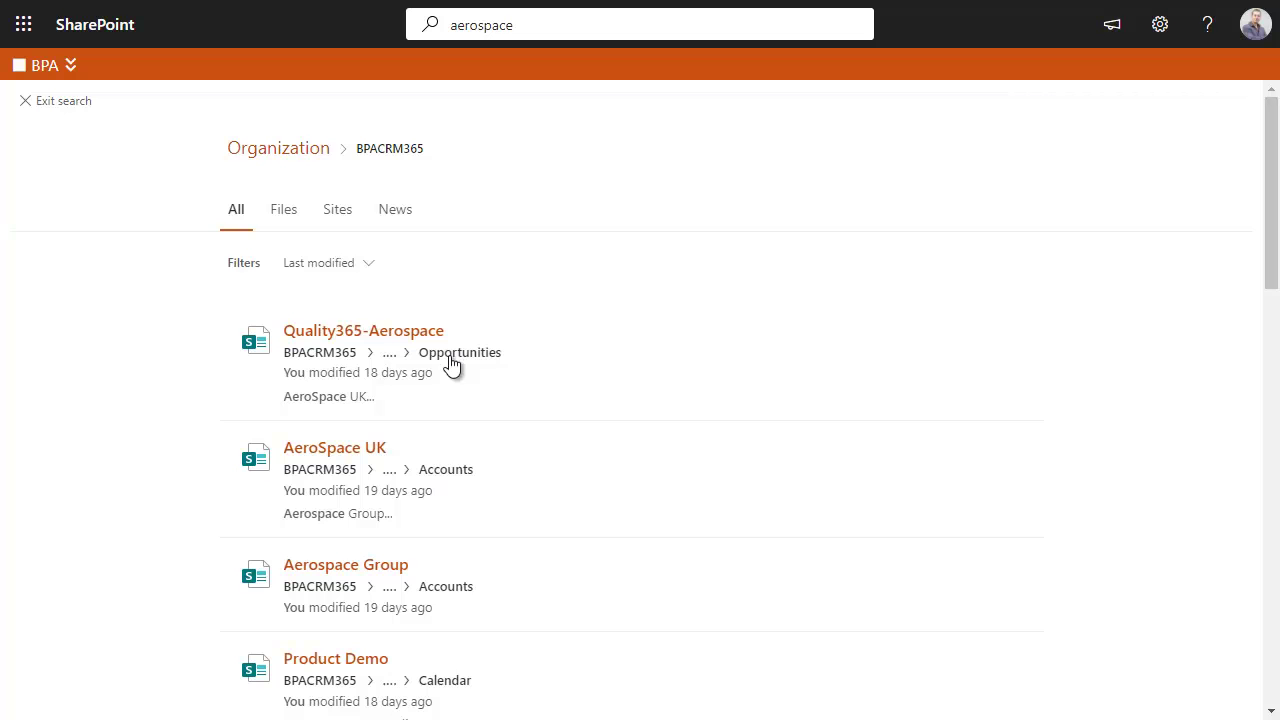
pyautogui.click(383, 336)
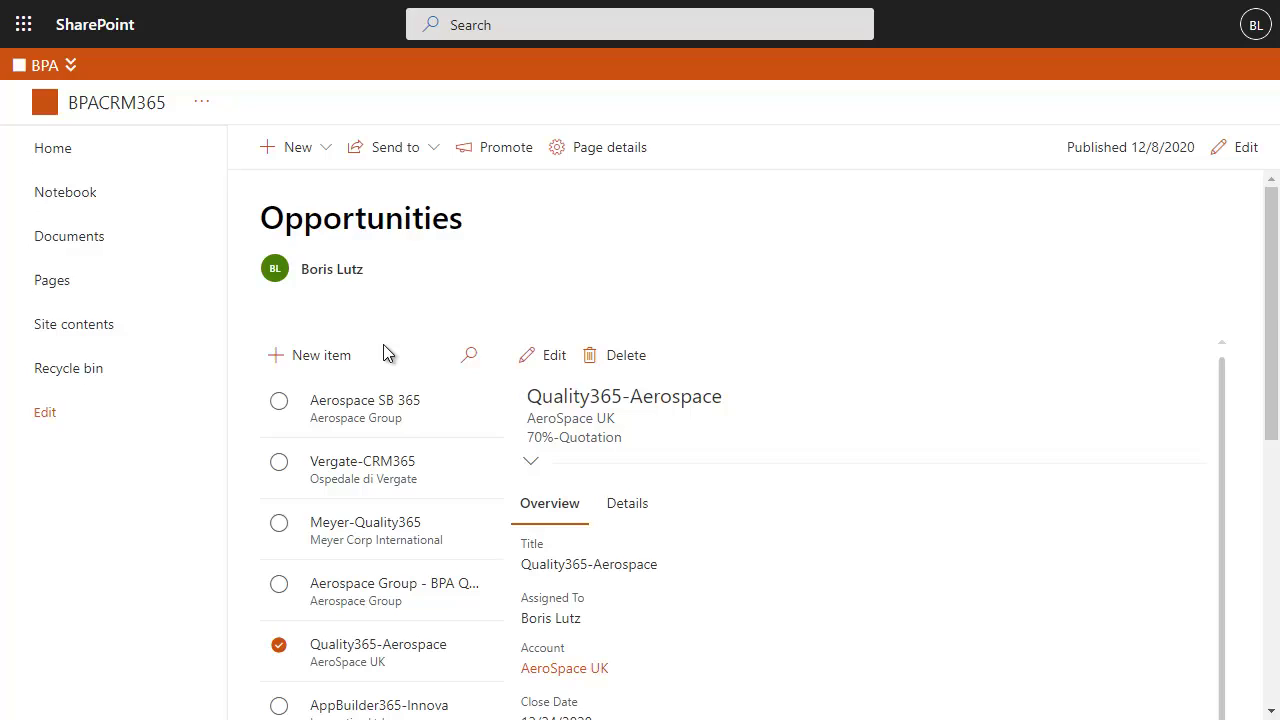
pyautogui.hotkey('alt', 'Tab')
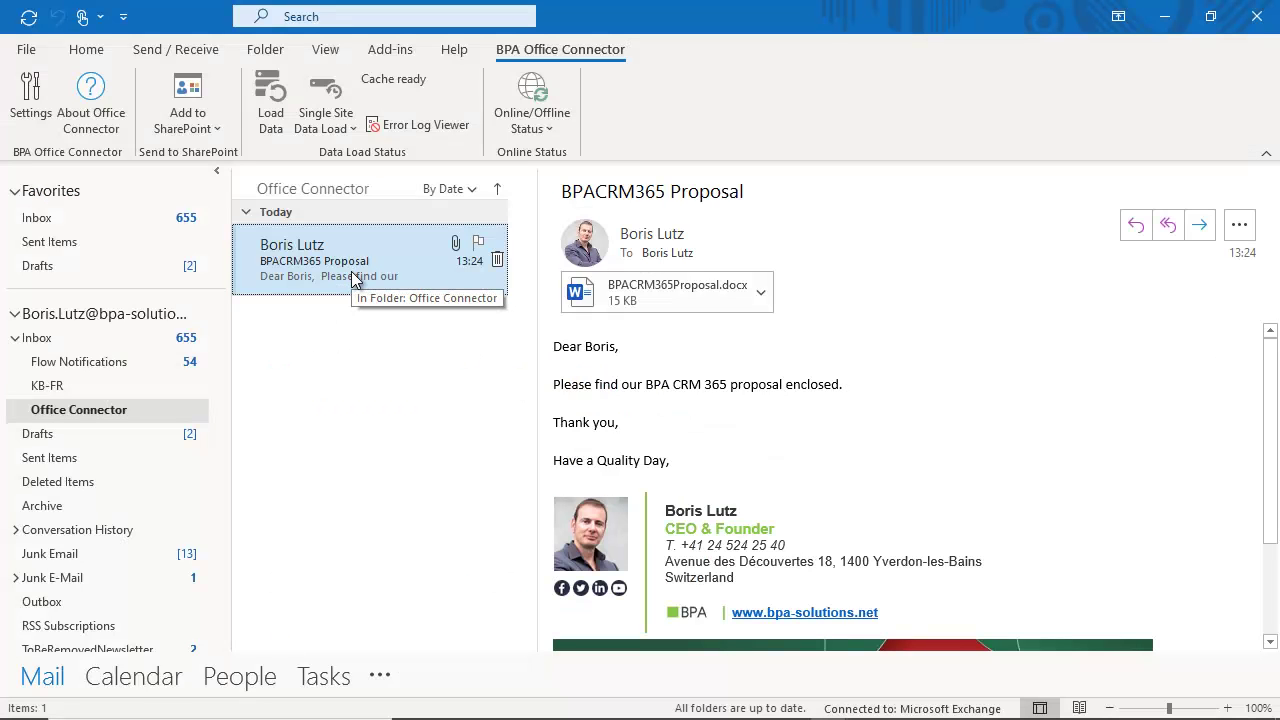
# Step: Send the e-mail via Add to SharePoint > Email to Tasks, including BPACRM365Proposal.docx
pyautogui.click(266, 179)
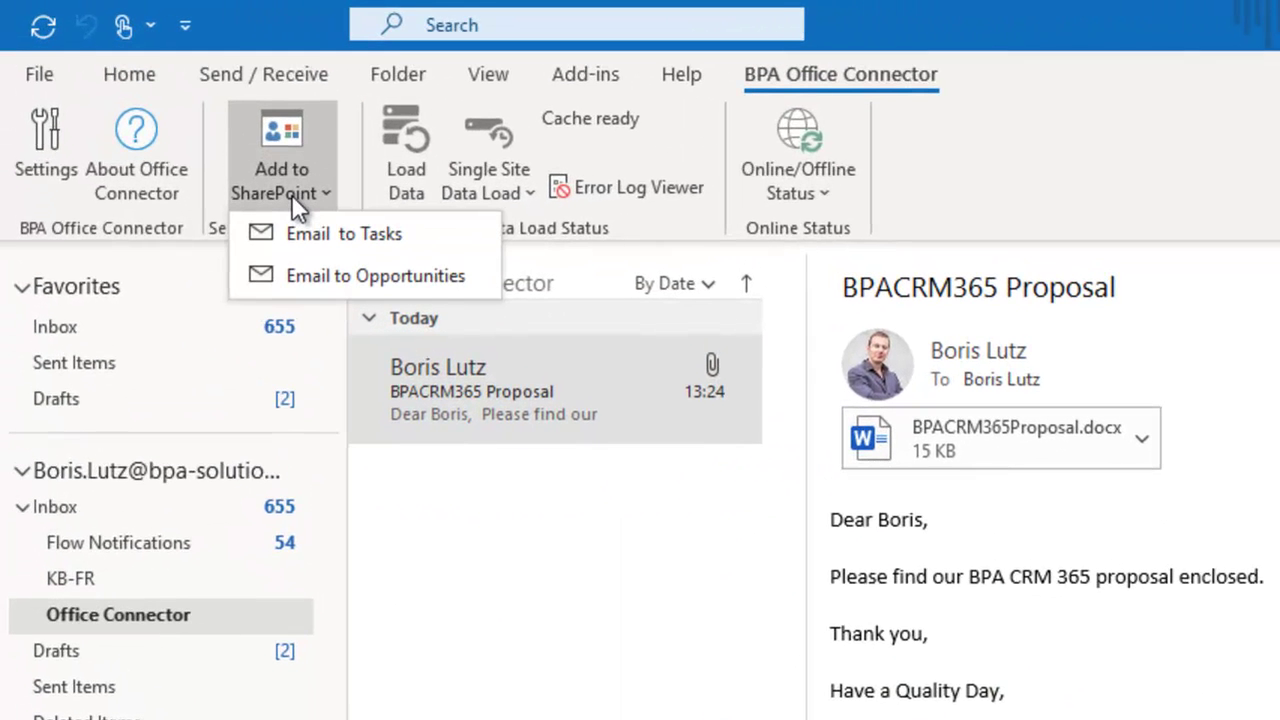
pyautogui.click(299, 233)
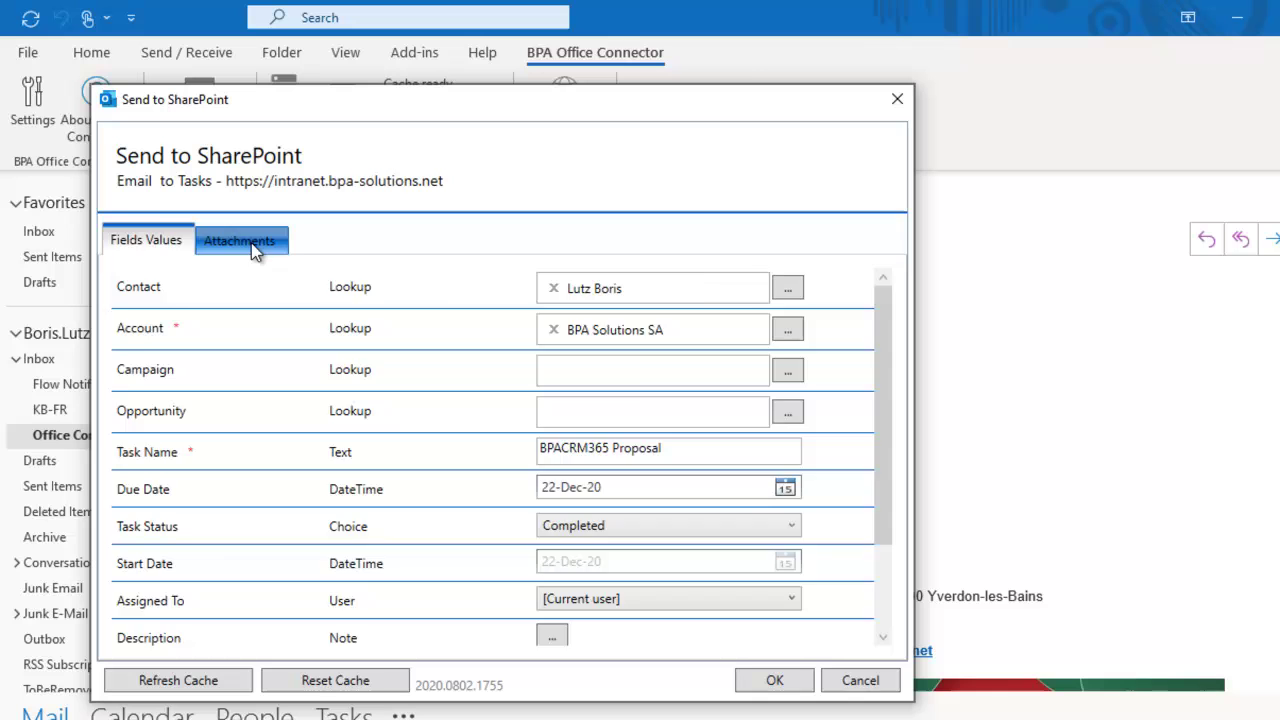
pyautogui.click(306, 309)
pyautogui.click(230, 577)
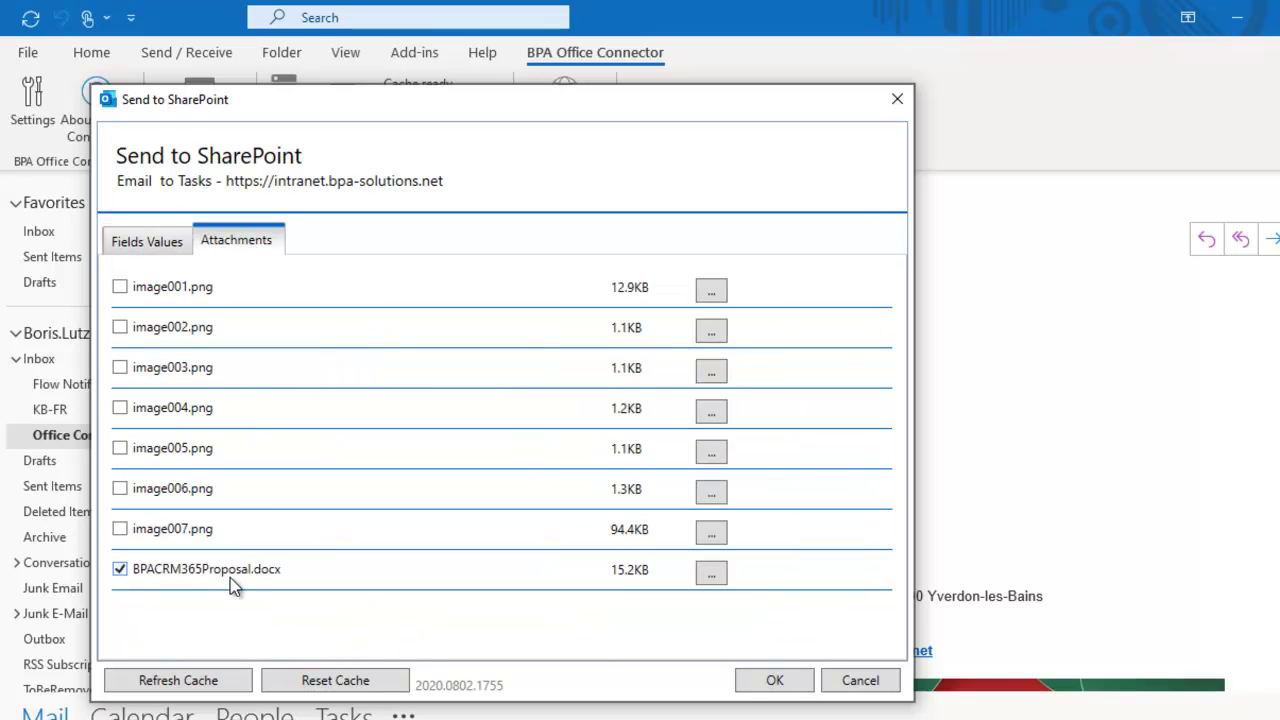
pyautogui.click(773, 682)
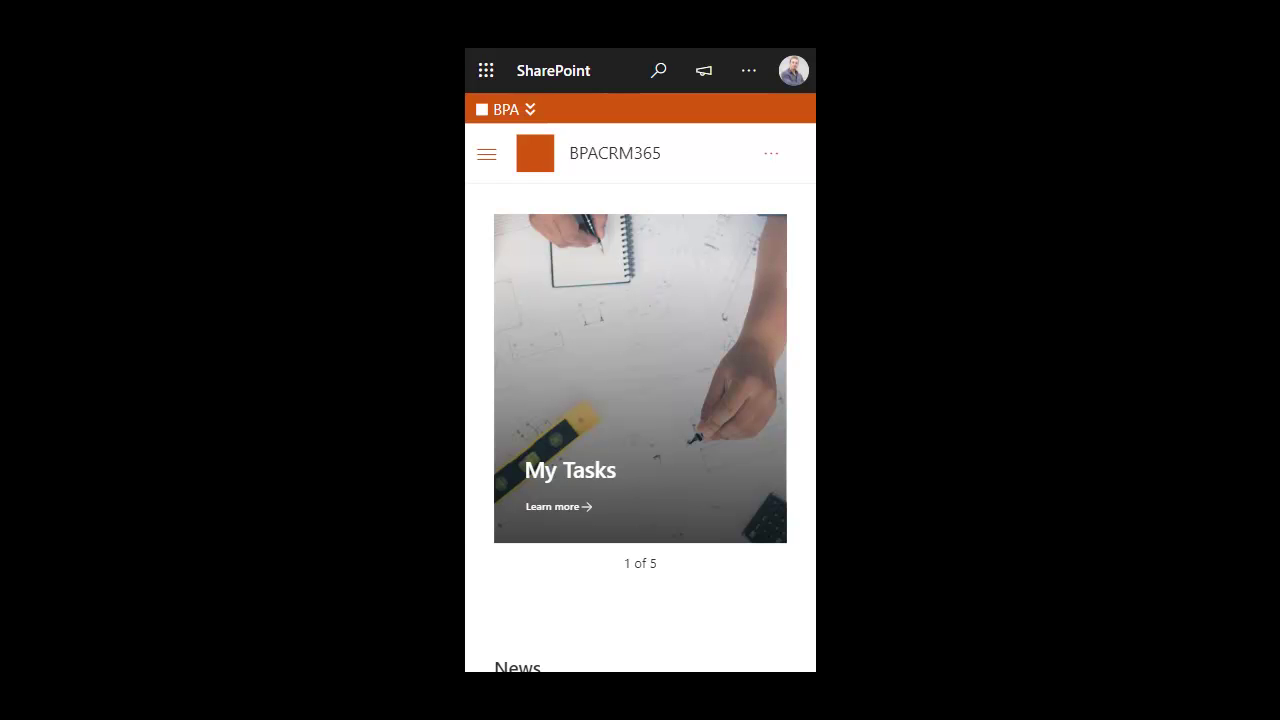
# Step: Search the Accounts list for 'aer' and open the AeroSpace UK account
pyautogui.click(486, 153)
pyautogui.click(535, 207)
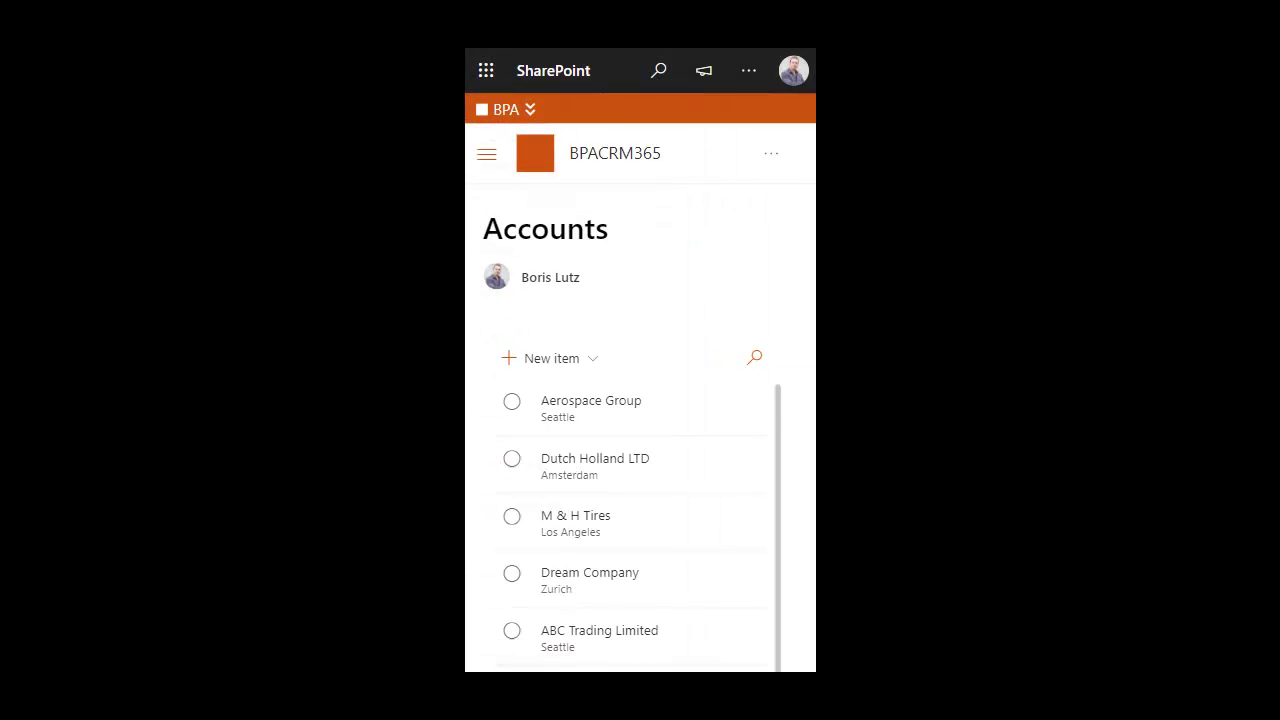
pyautogui.click(754, 356)
pyautogui.click(573, 396)
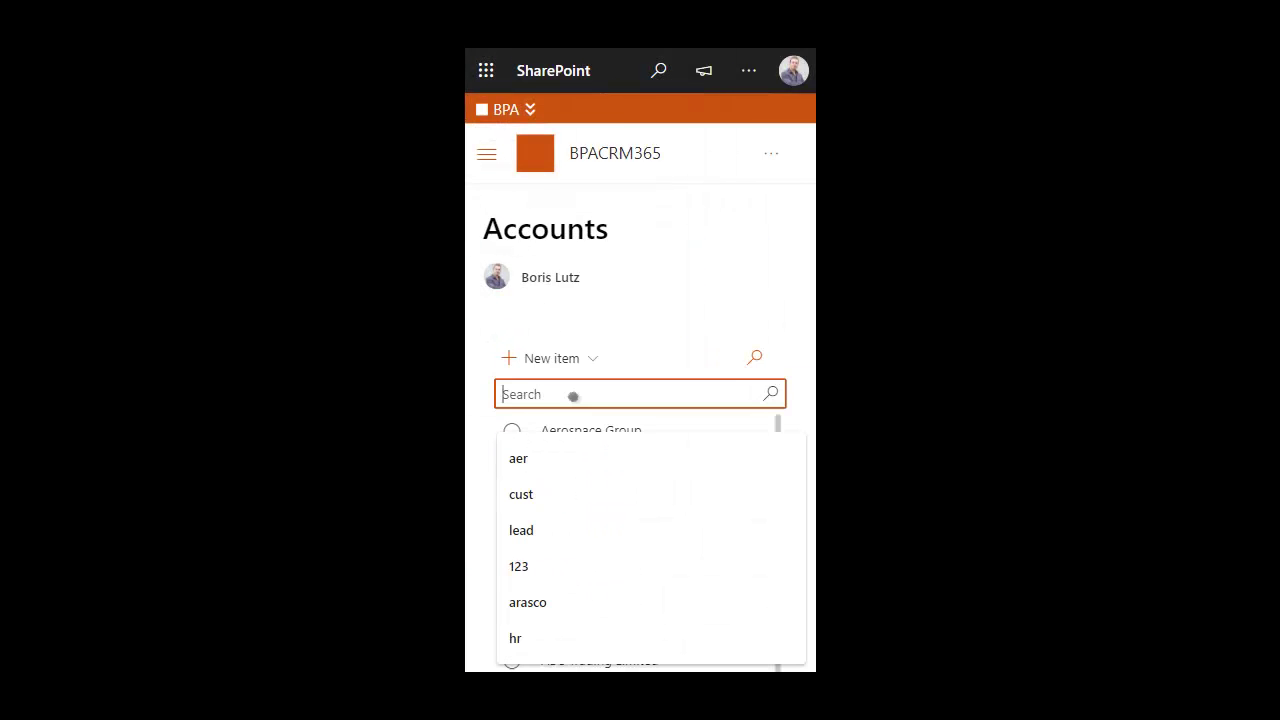
pyautogui.write('aer')
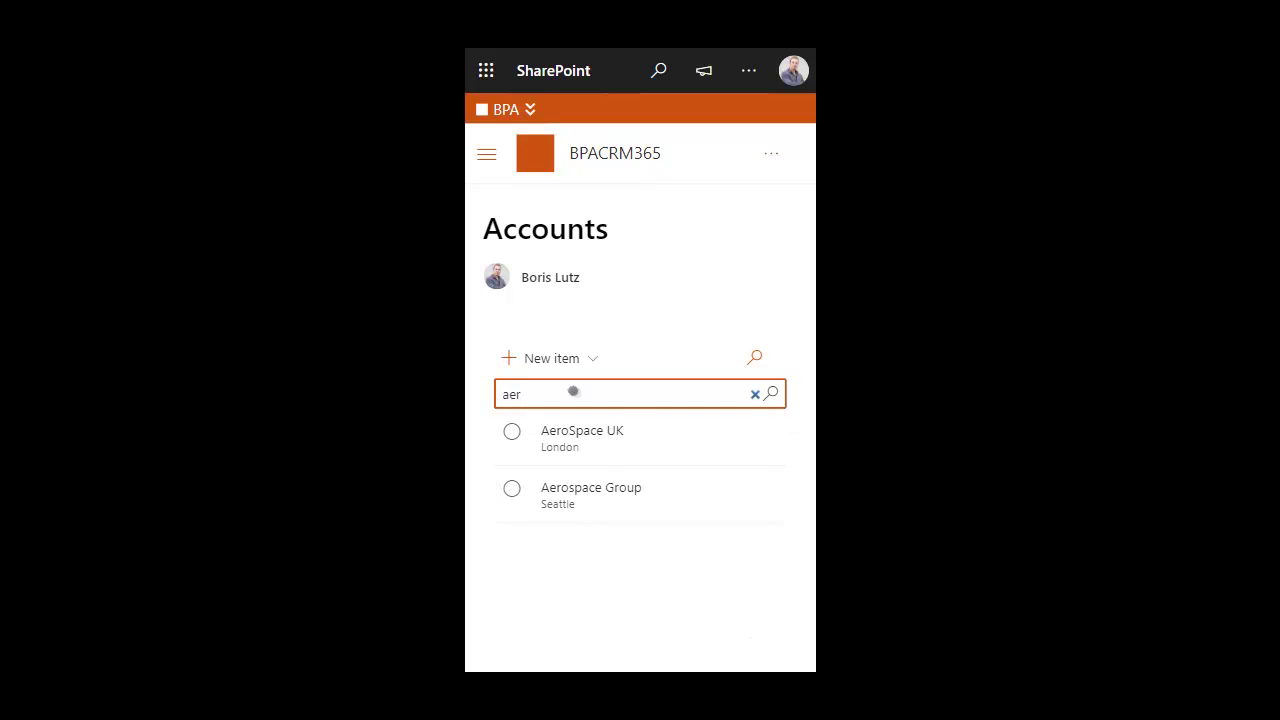
pyautogui.click(580, 430)
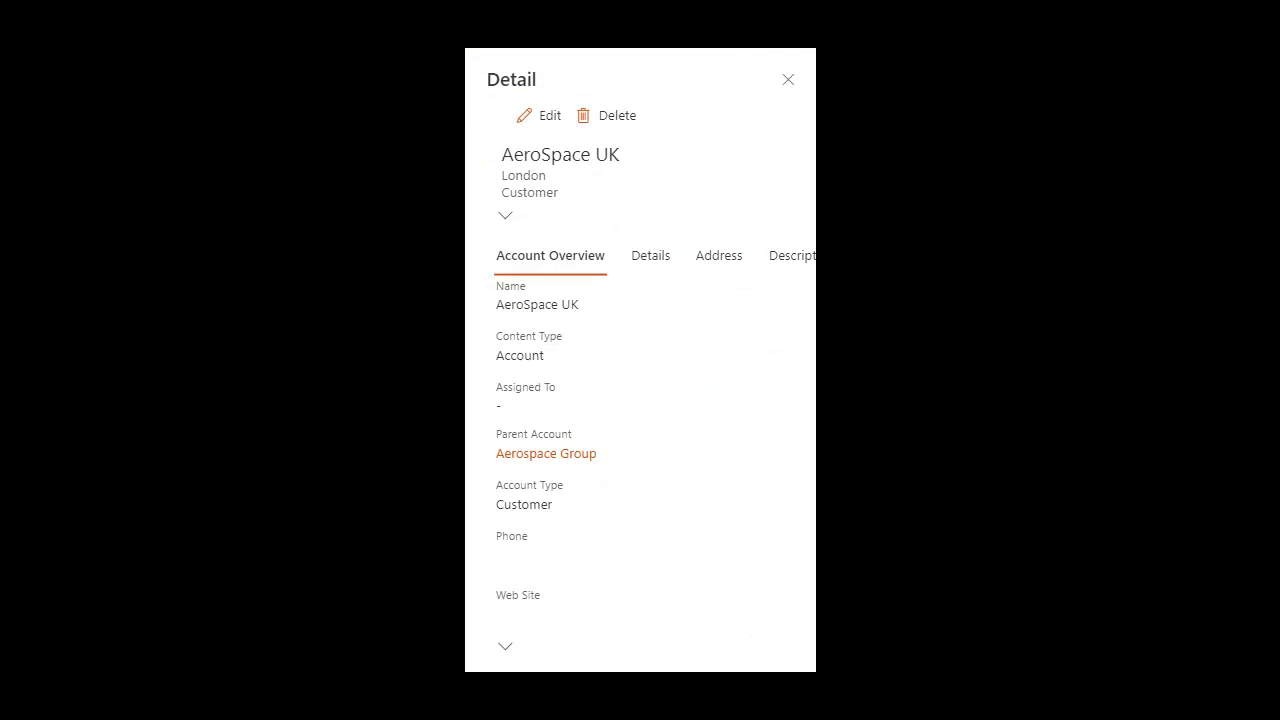
# Step: Open AeroSpace UK's SB-AeroSpace opportunity and expand its related records
pyautogui.click(605, 286)
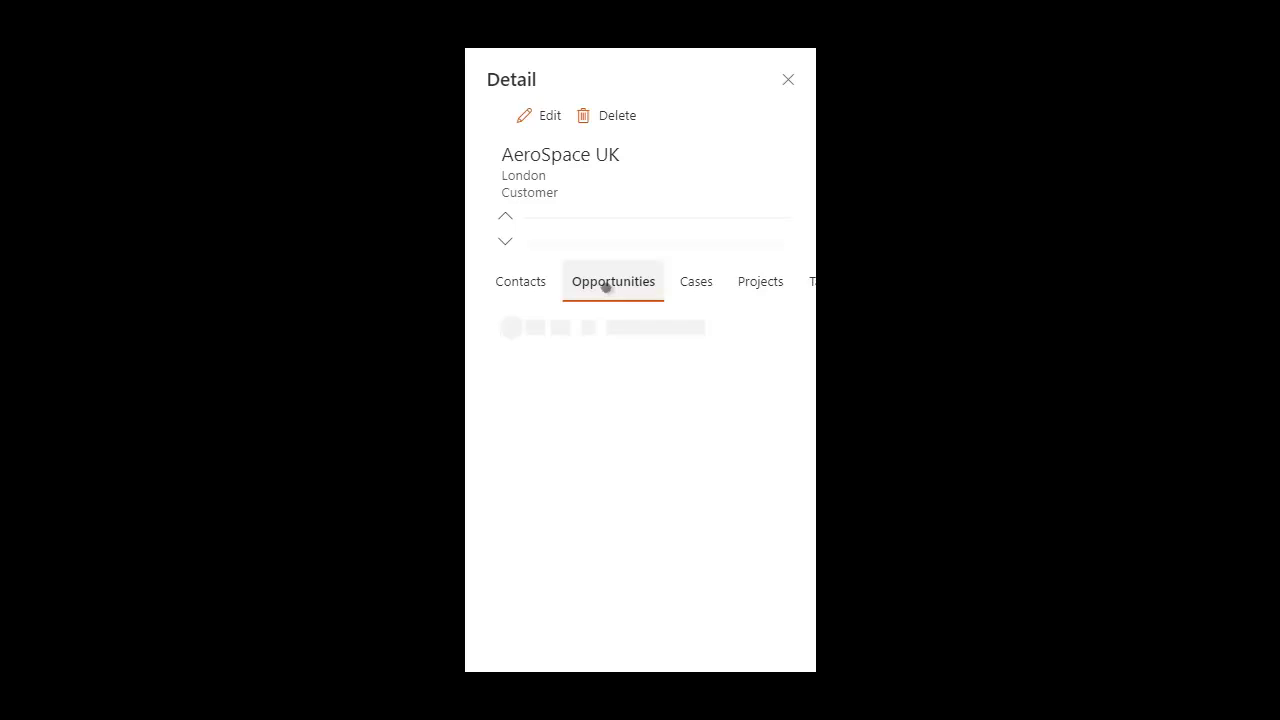
pyautogui.click(597, 417)
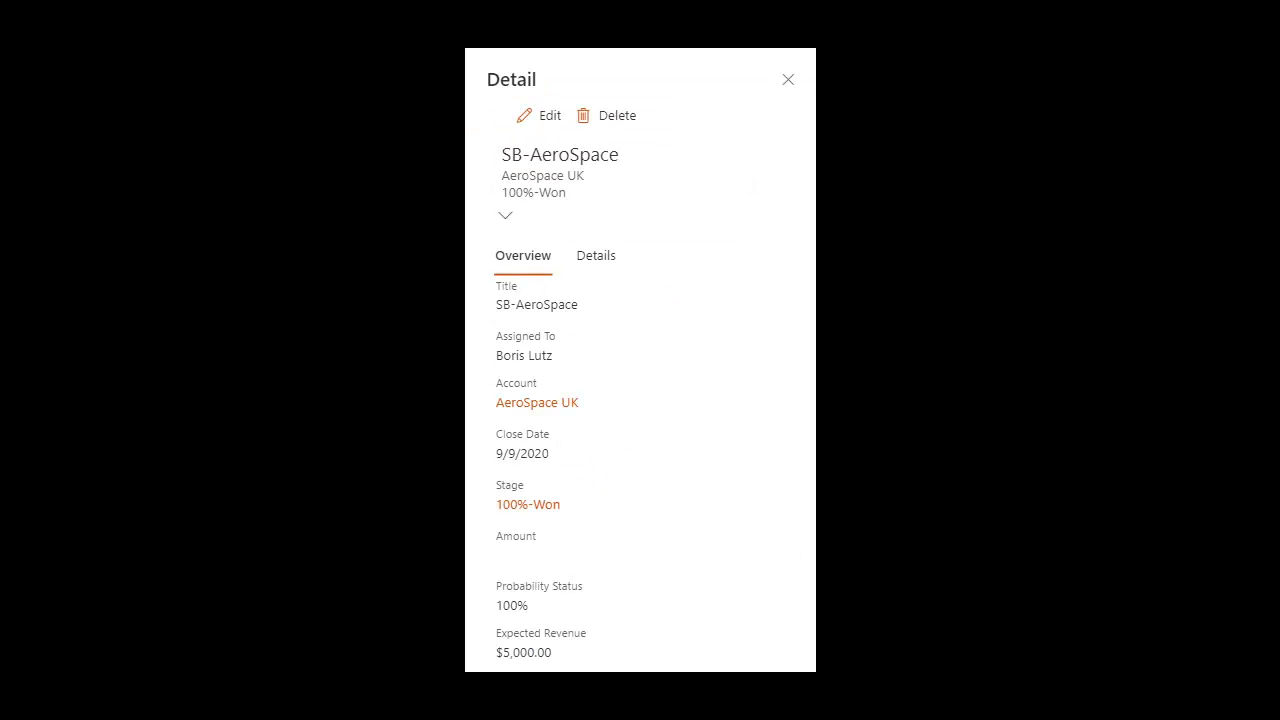
pyautogui.click(506, 216)
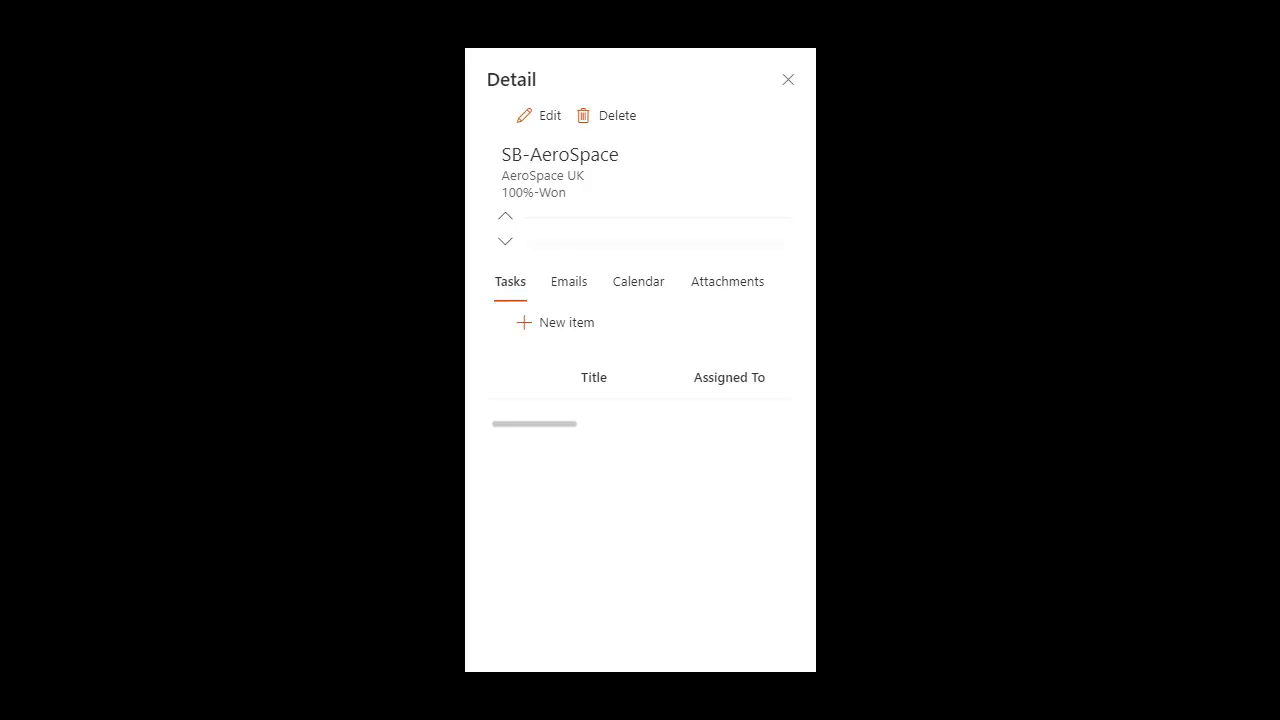
# Step: Add a Kickoff Meeting activity described 'Had a great kickoff meeting. Need to send report.'
pyautogui.click(650, 283)
pyautogui.click(580, 322)
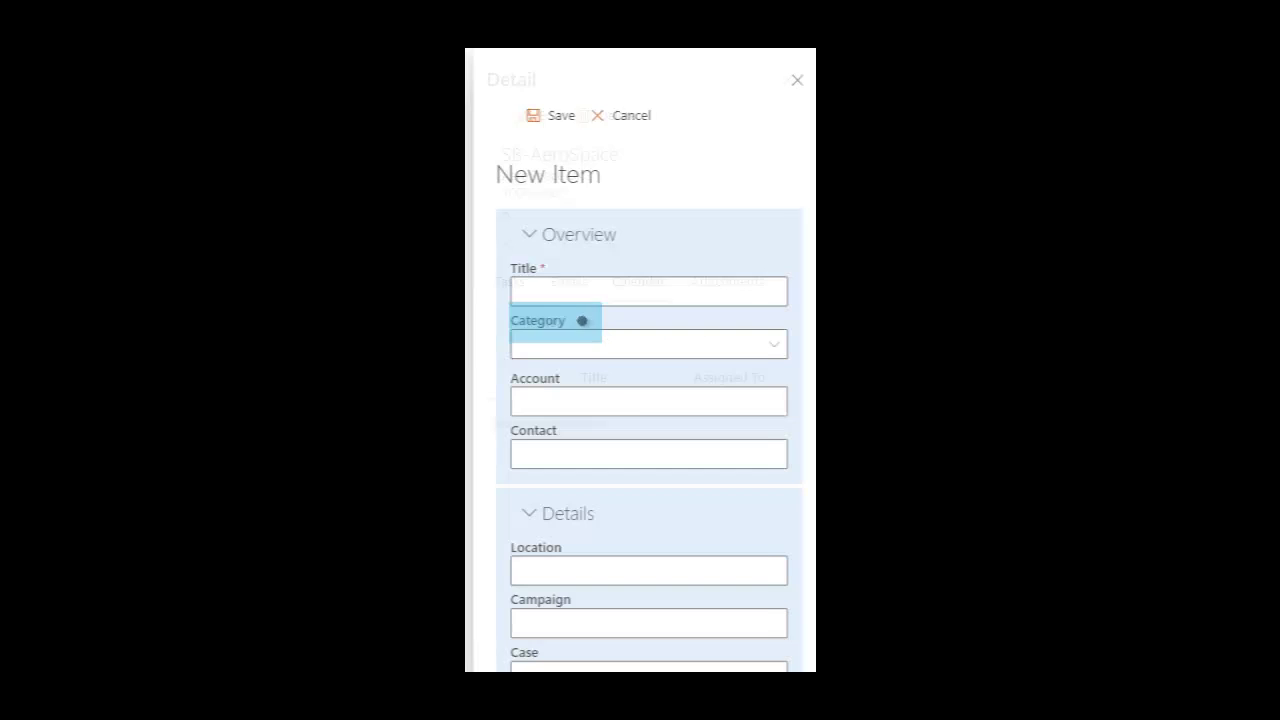
pyautogui.click(687, 290)
pyautogui.write('Kicko')
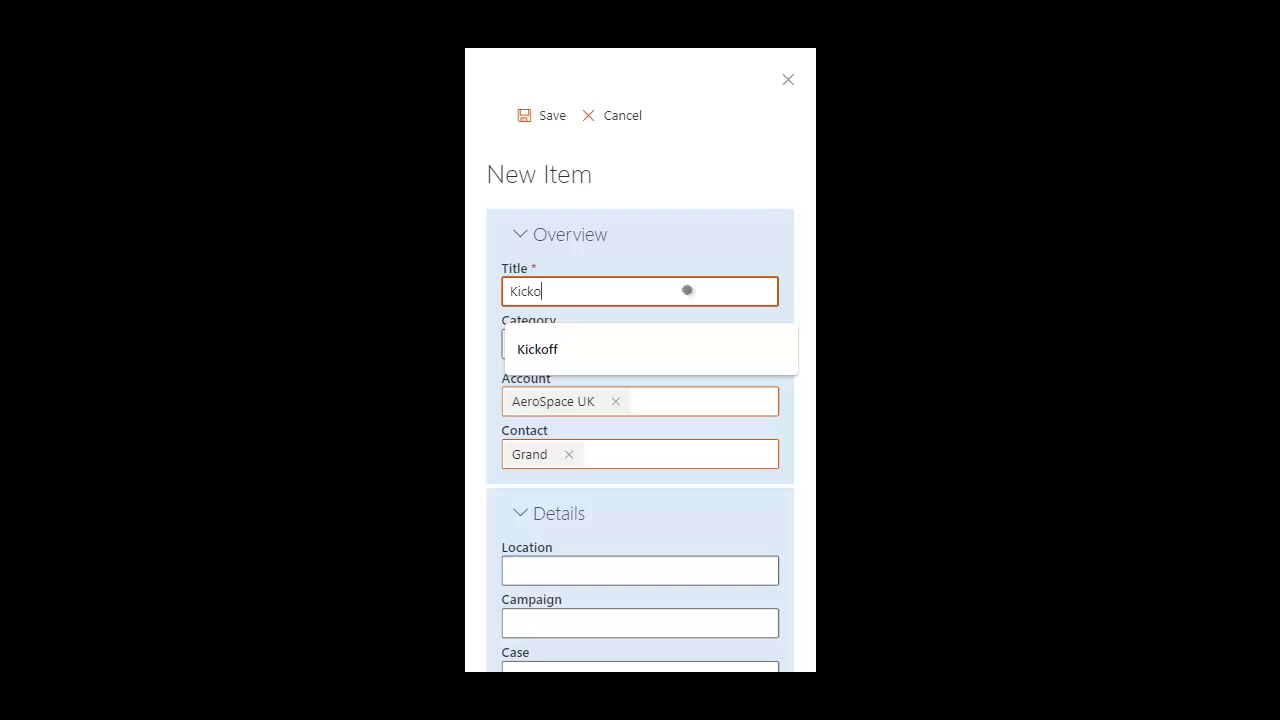
pyautogui.write('ff')
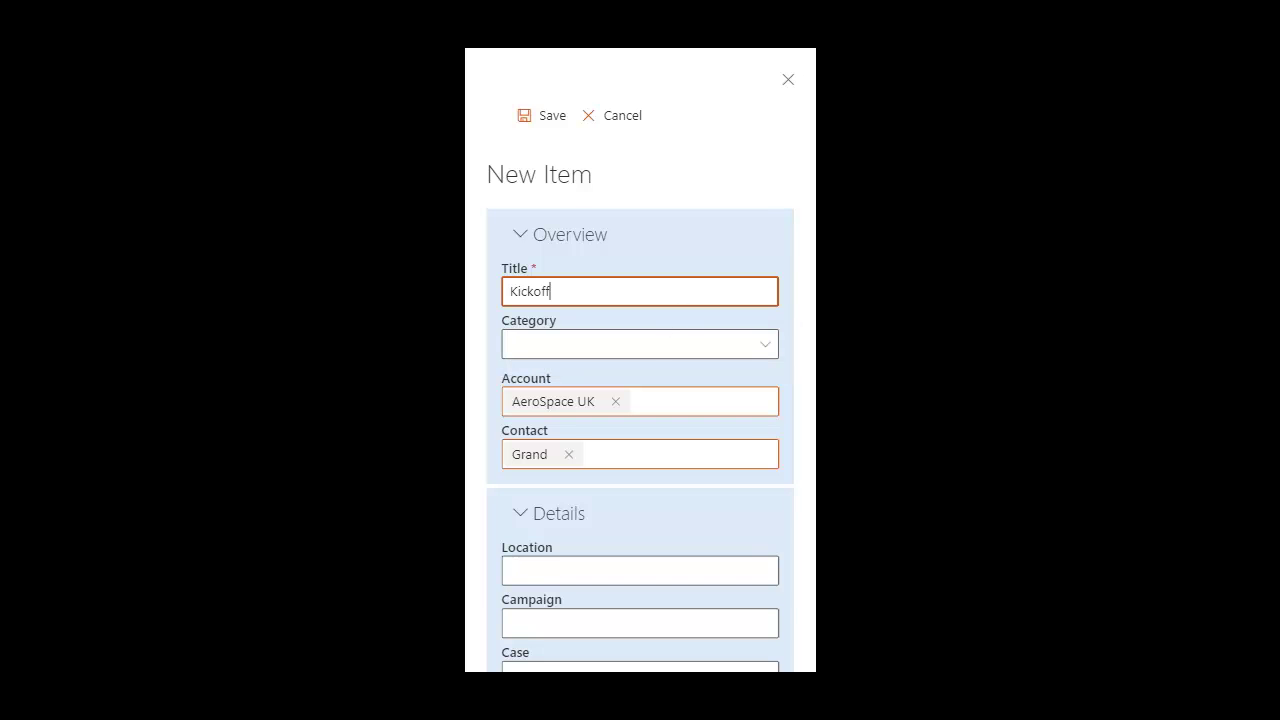
pyautogui.click(650, 347)
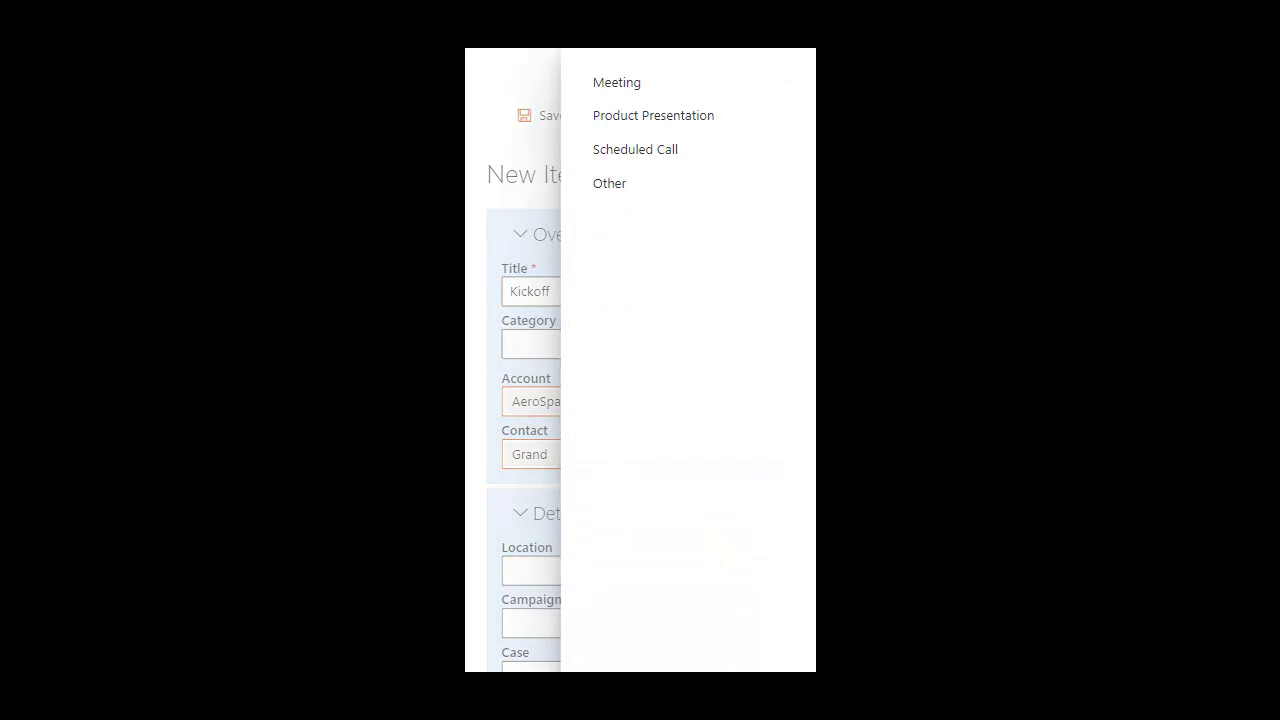
pyautogui.click(620, 83)
pyautogui.scroll(-3, 643, 405)
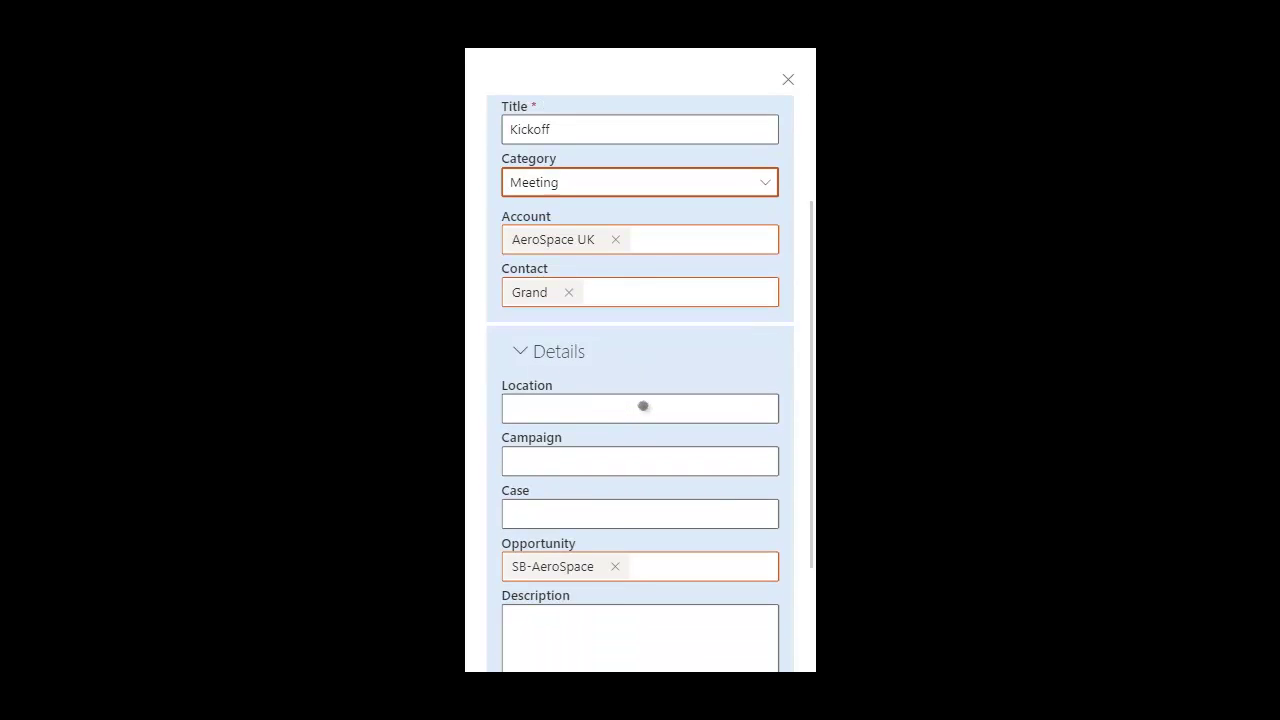
pyautogui.click(640, 530)
pyautogui.write('Had a great kickoff meeting. Need to send report.')
pyautogui.click(554, 647)
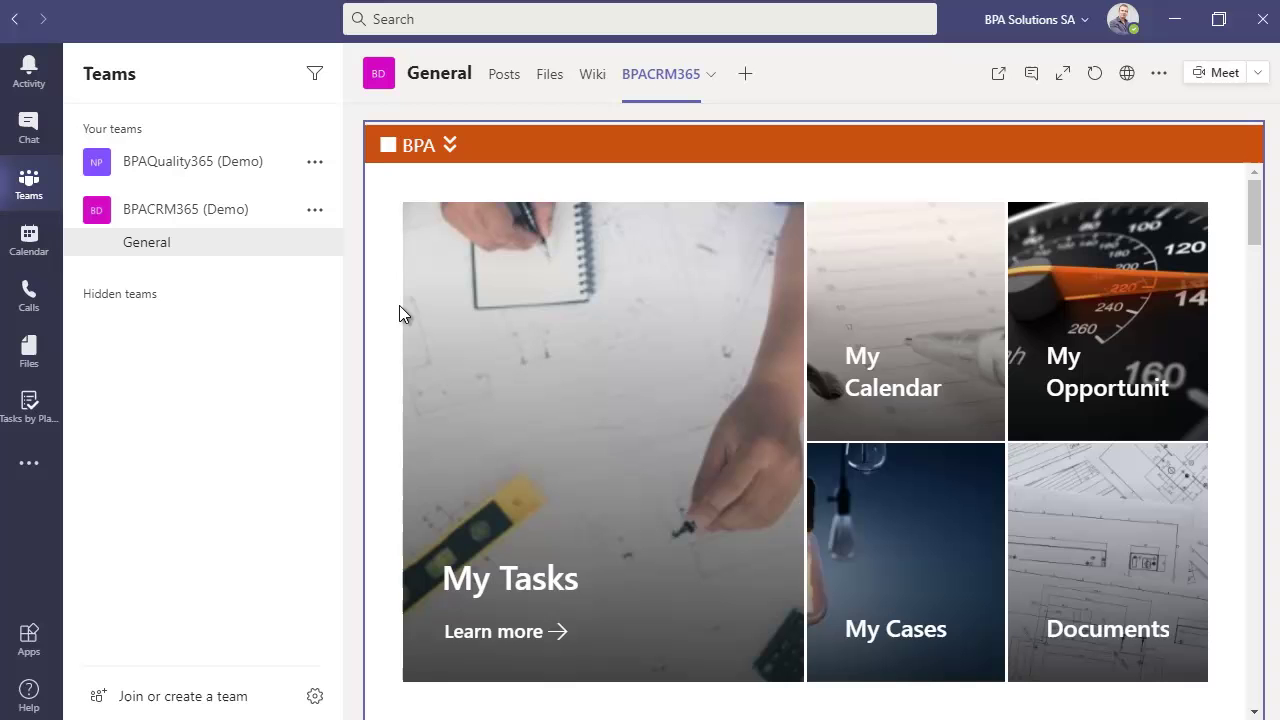
pyautogui.click(397, 152)
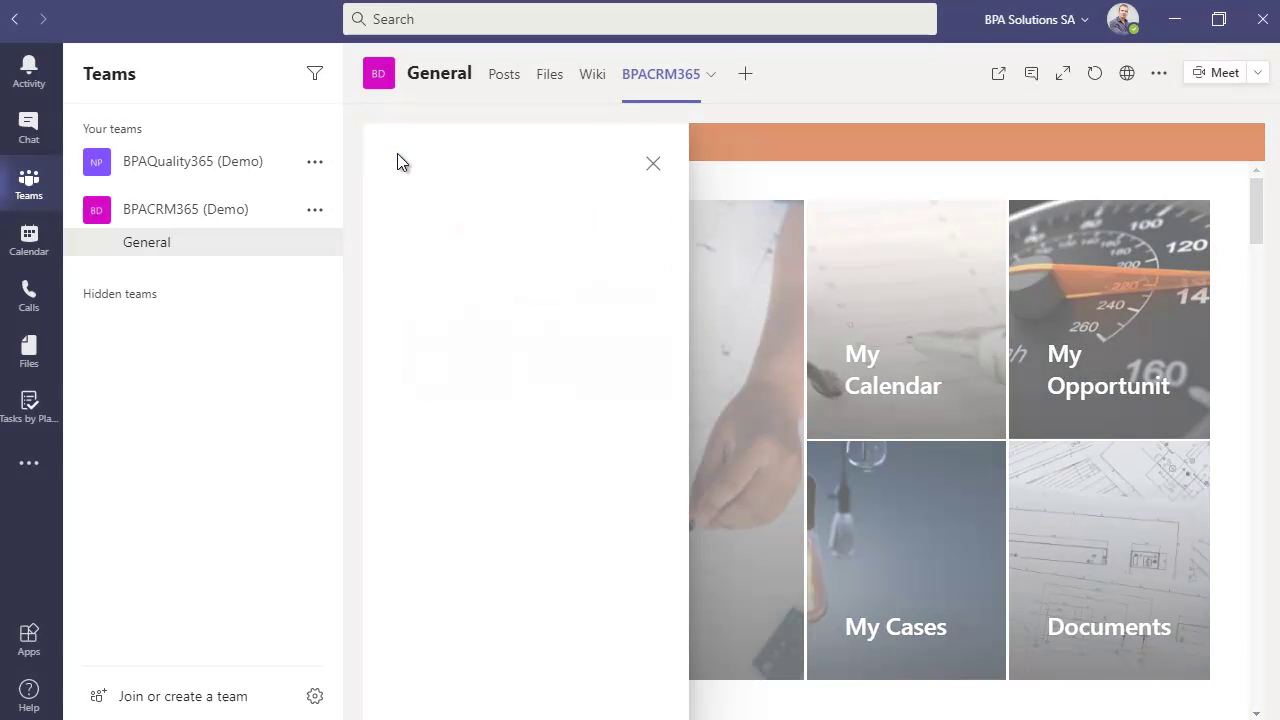
pyautogui.click(466, 329)
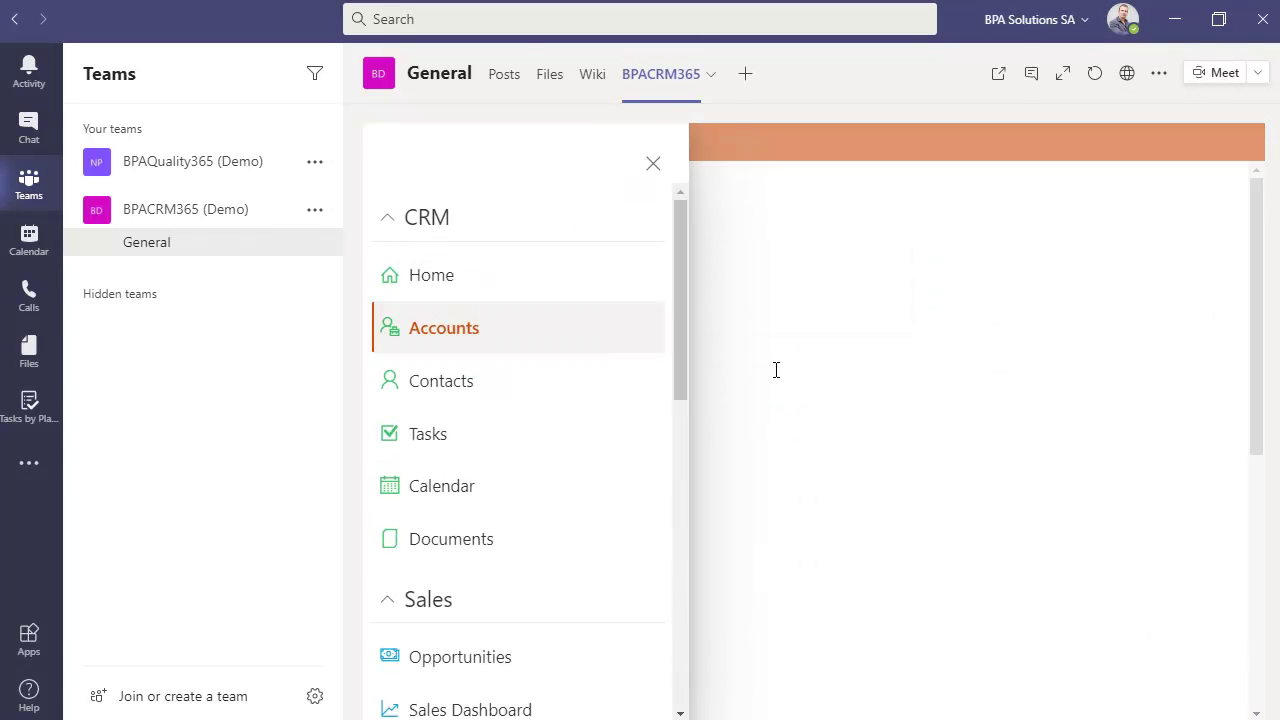
pyautogui.click(615, 436)
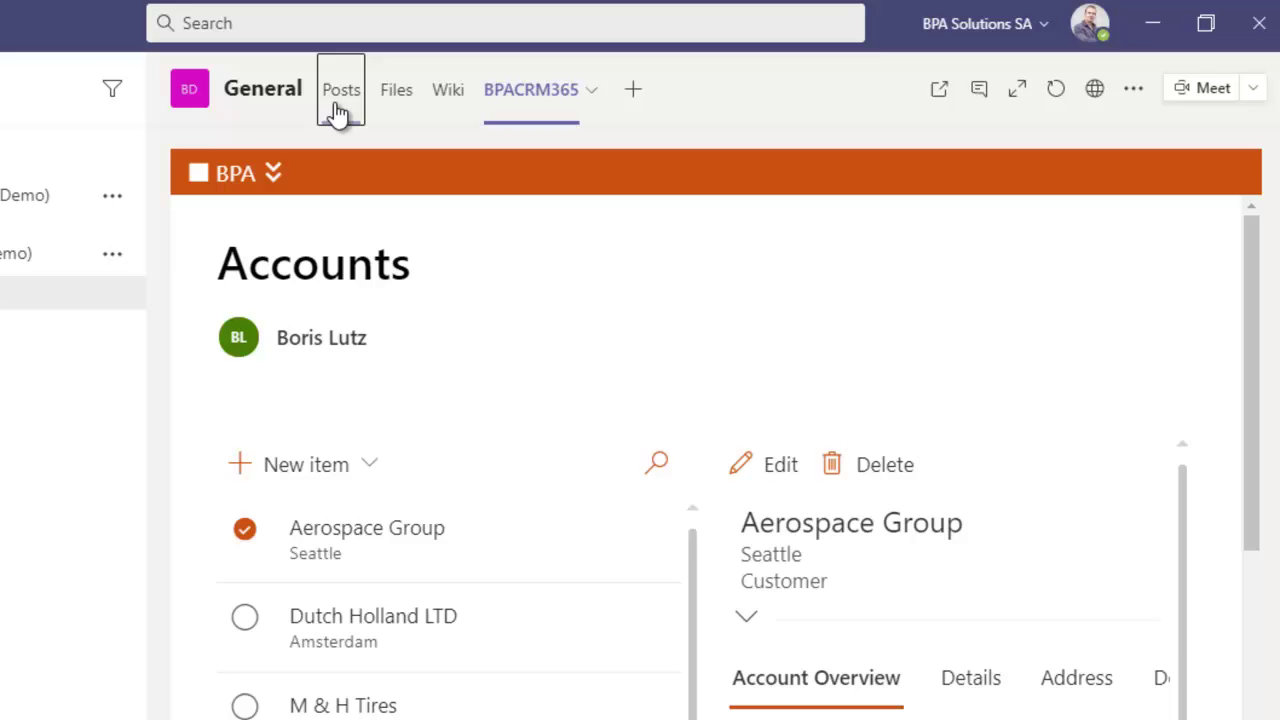
# Step: In Posts, search CRM Opportunities for 'aer' with BPA List Search App and open Aerospace SB 365
pyautogui.click(339, 110)
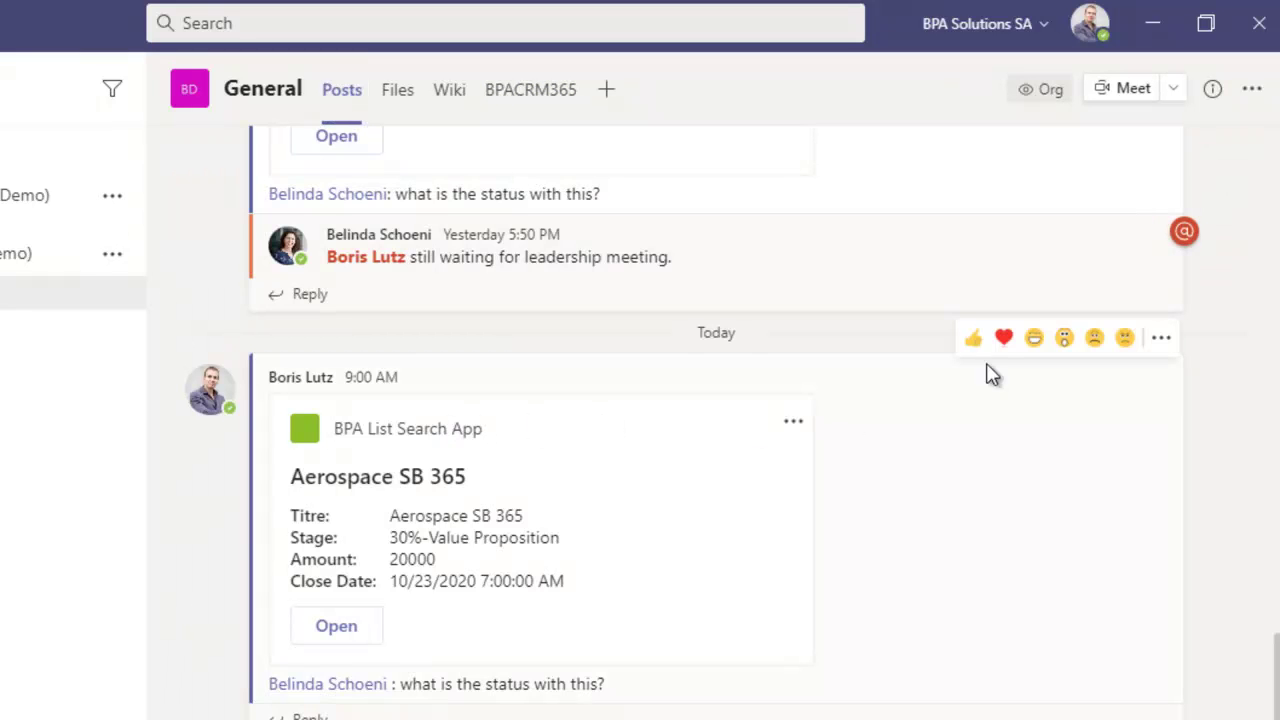
pyautogui.click(1173, 90)
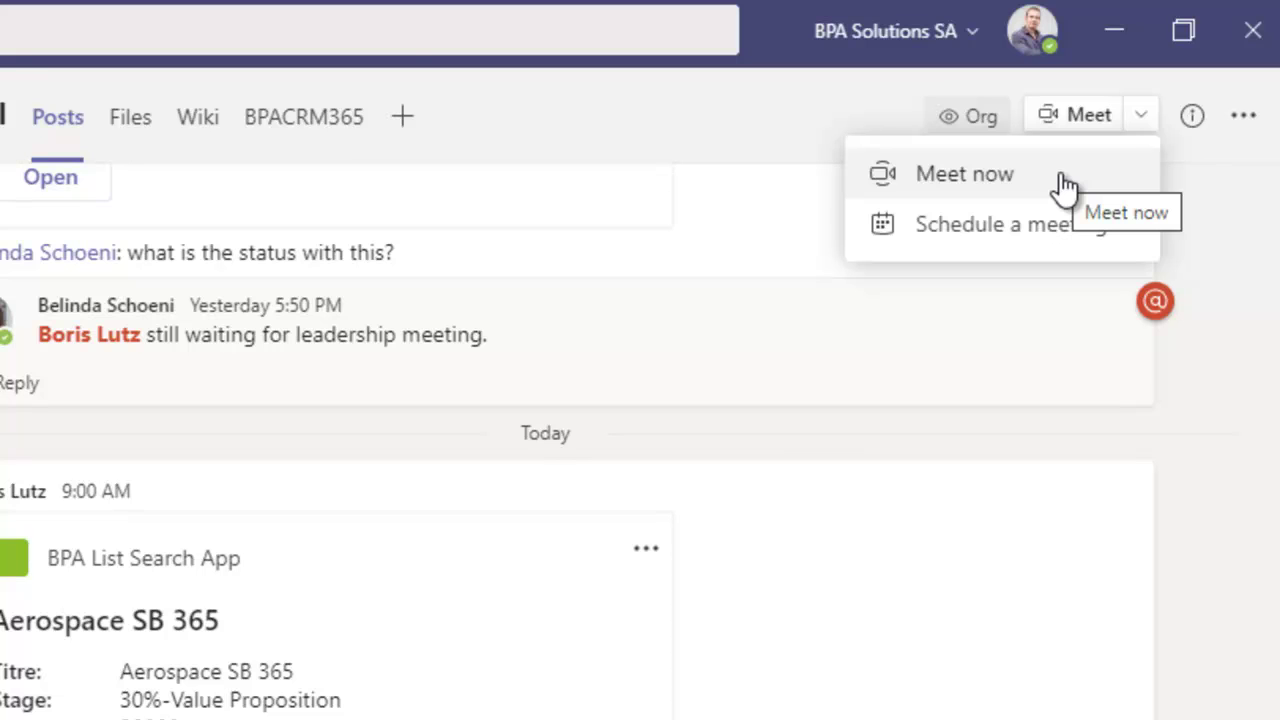
pyautogui.press('Escape')
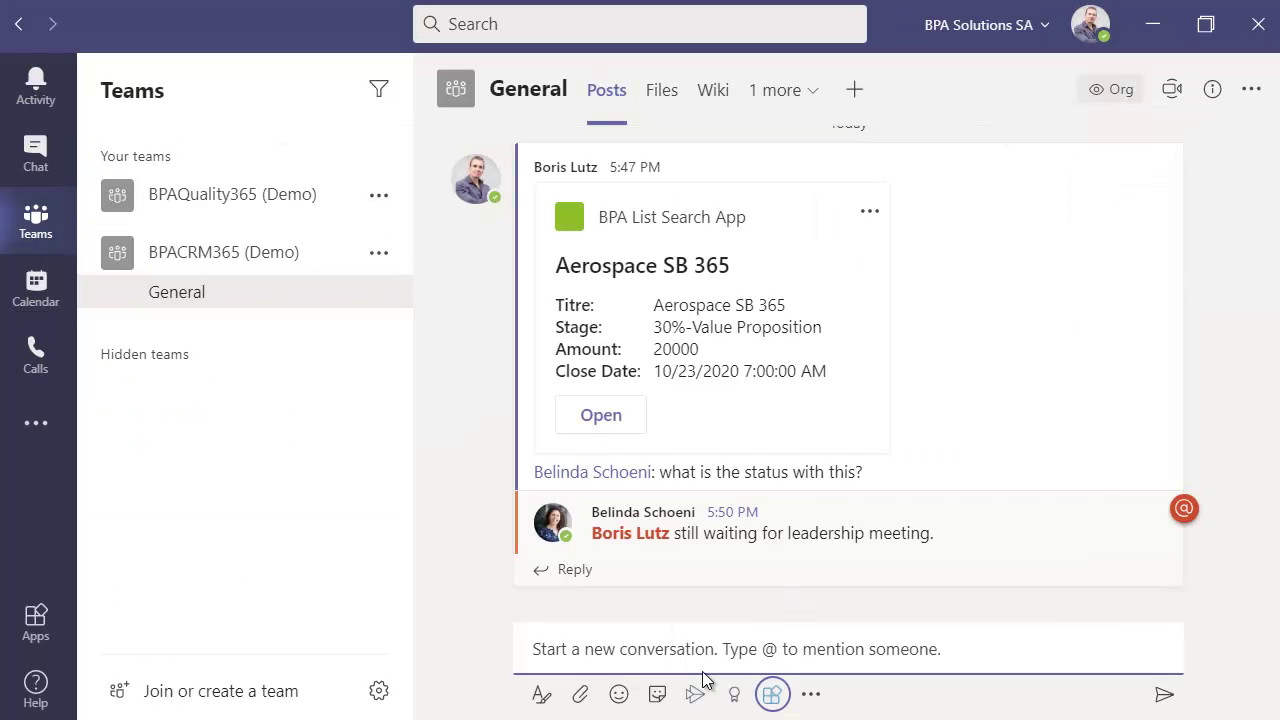
pyautogui.click(773, 695)
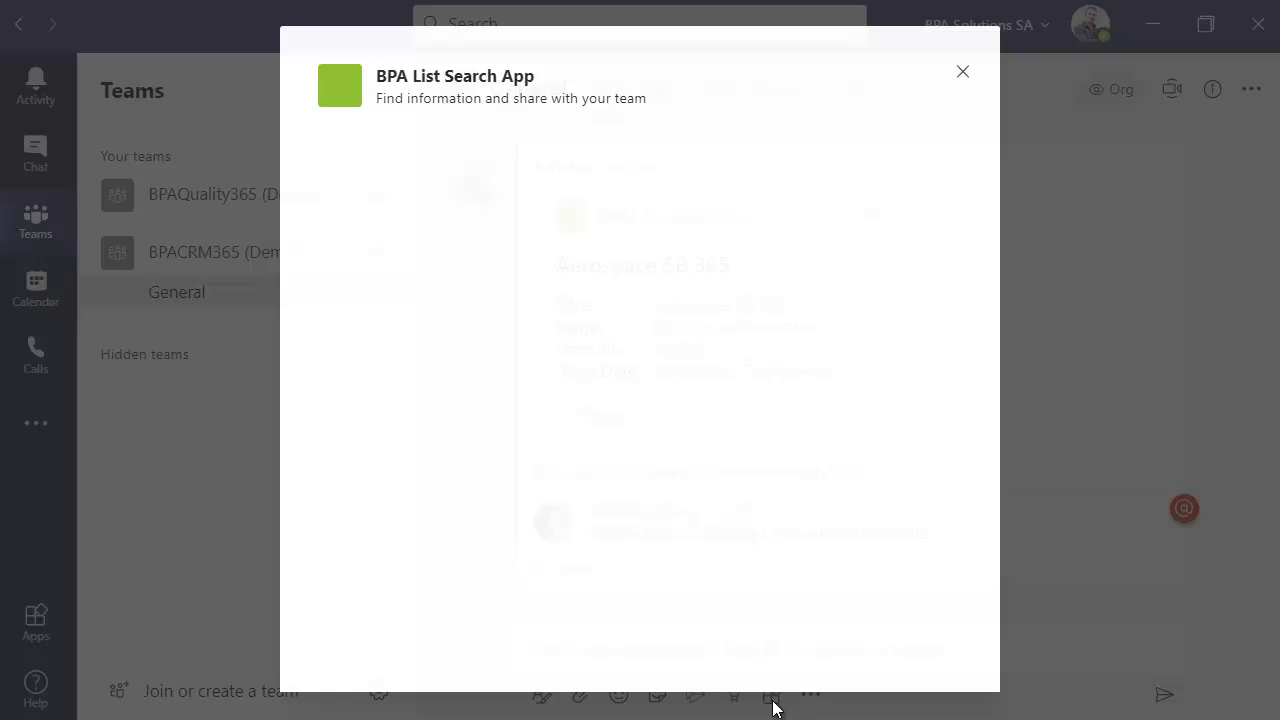
pyautogui.click(509, 176)
pyautogui.click(425, 210)
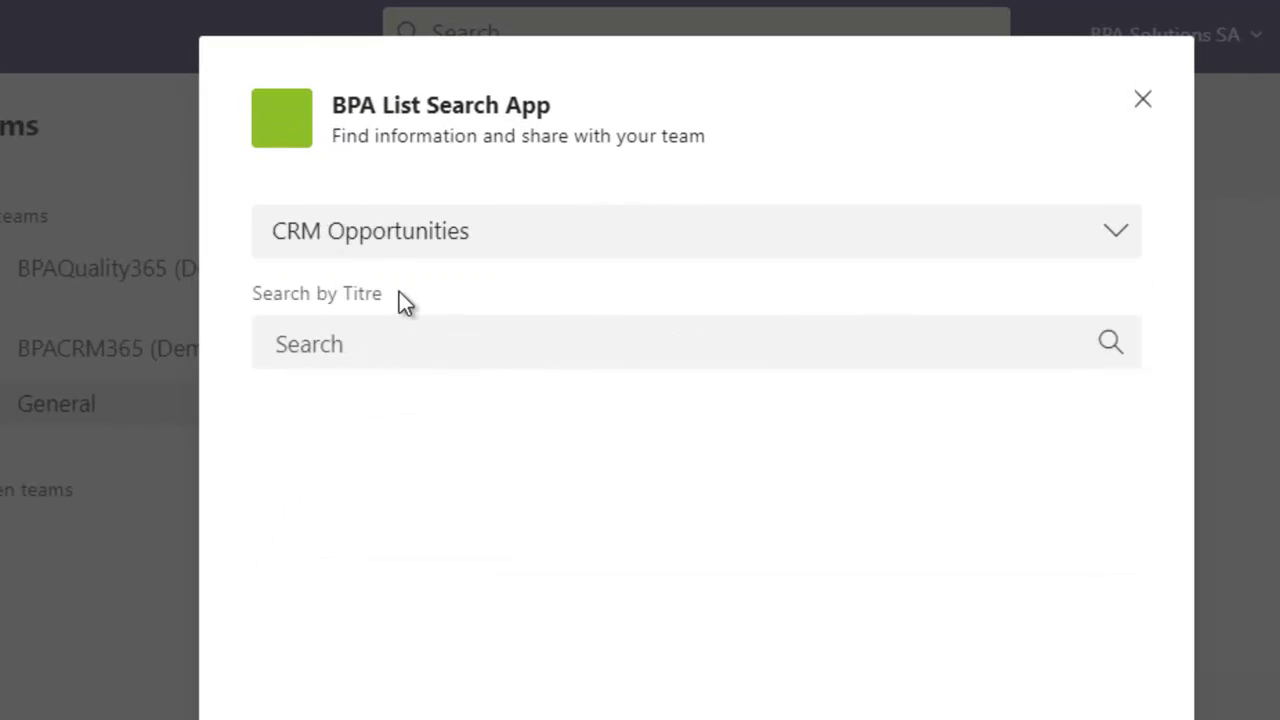
pyautogui.click(368, 358)
pyautogui.write('aer')
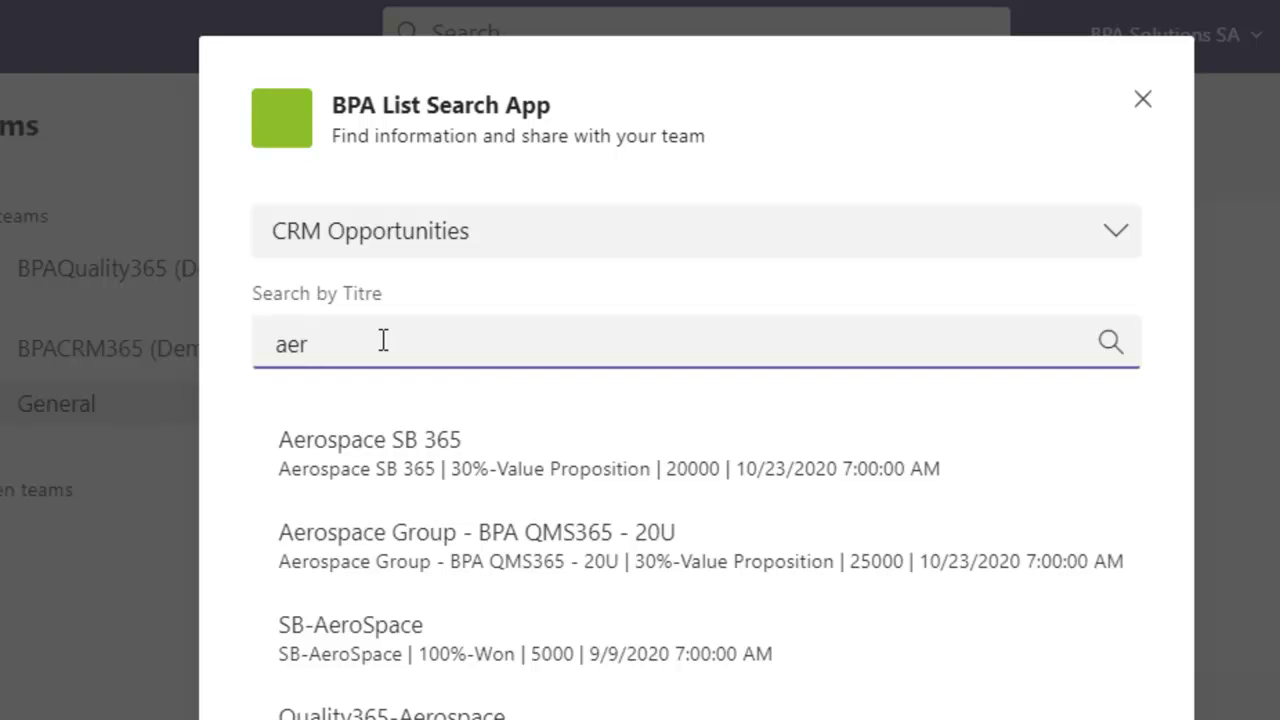
pyautogui.click(470, 435)
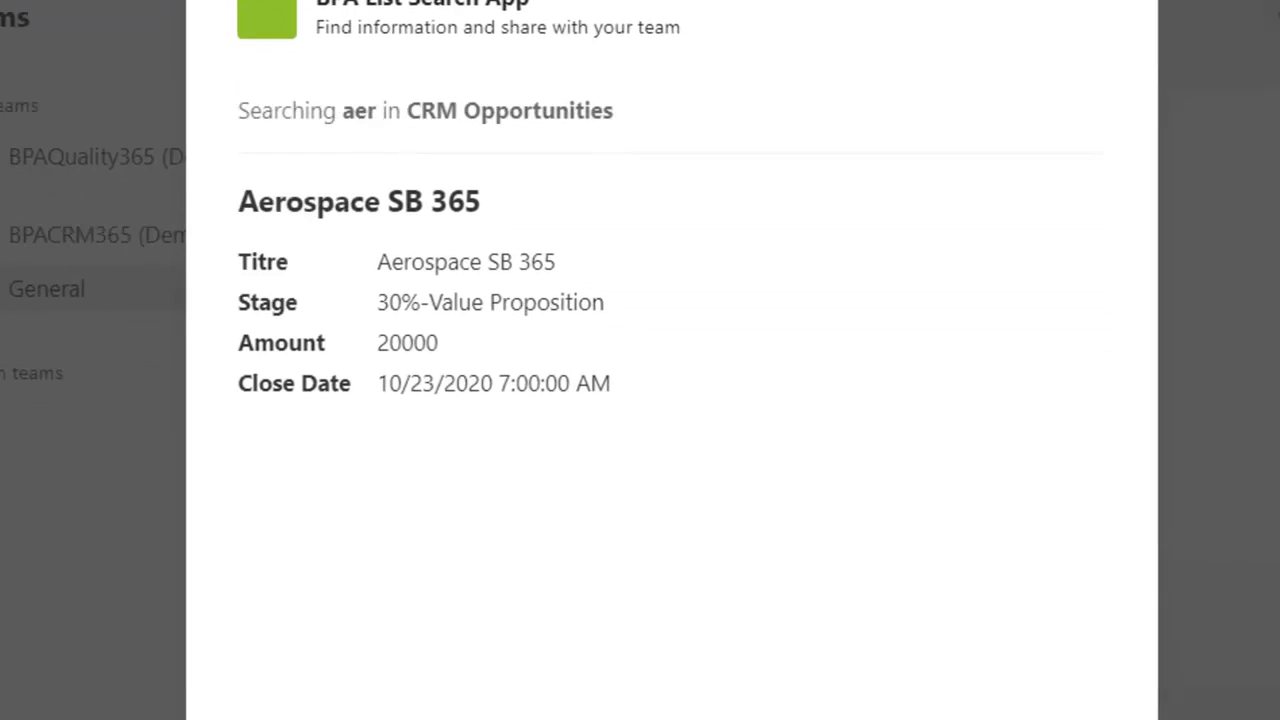
pyautogui.click(1011, 719)
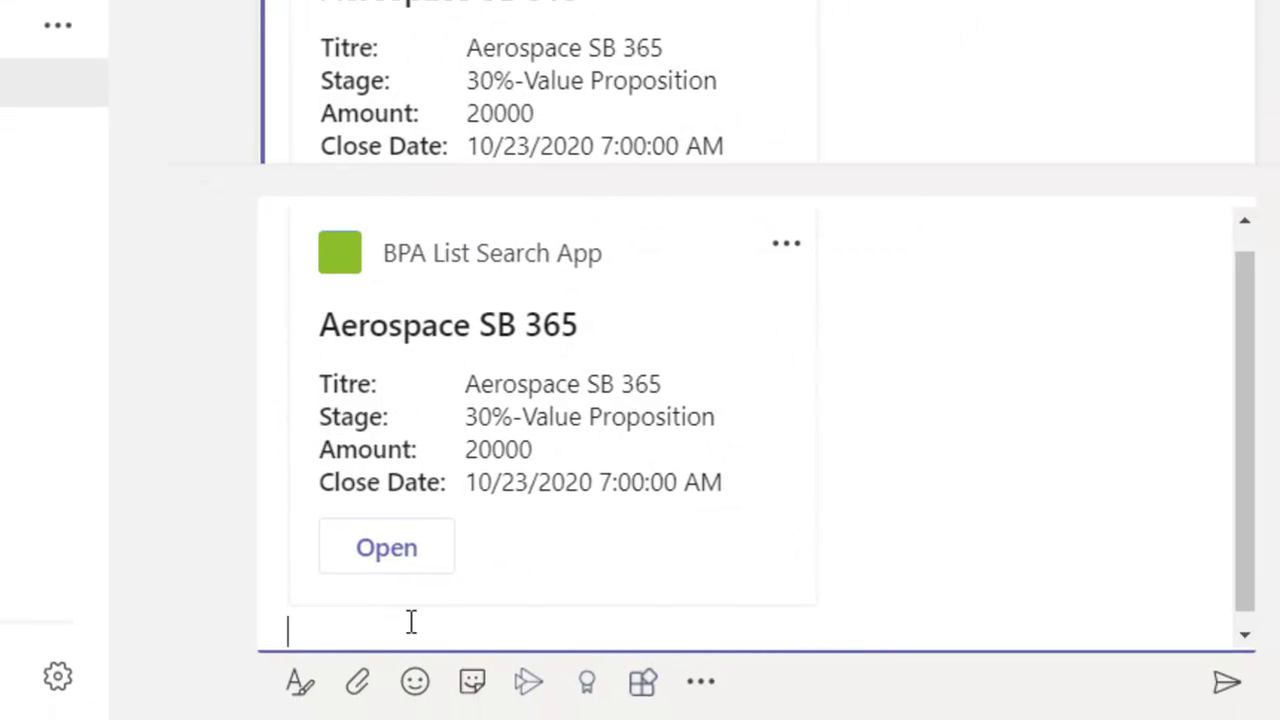
pyautogui.write('@bel')
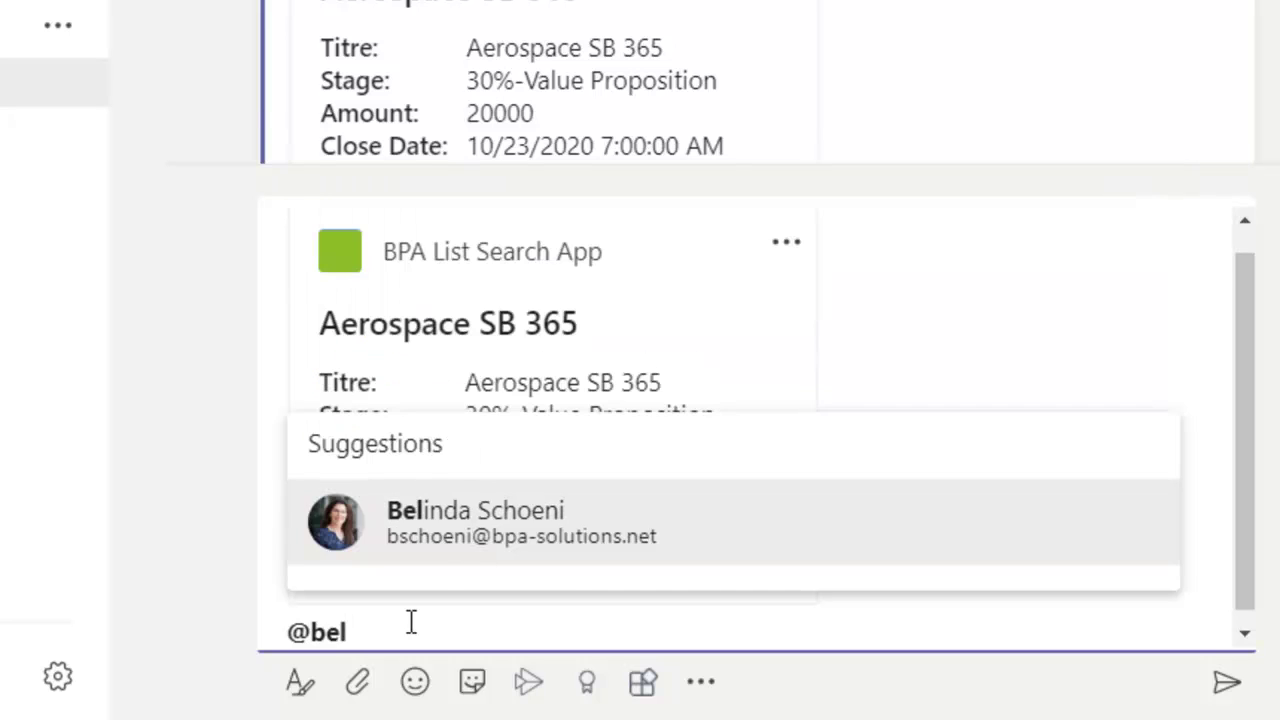
pyautogui.click(480, 512)
pyautogui.write(': what is the status with this?')
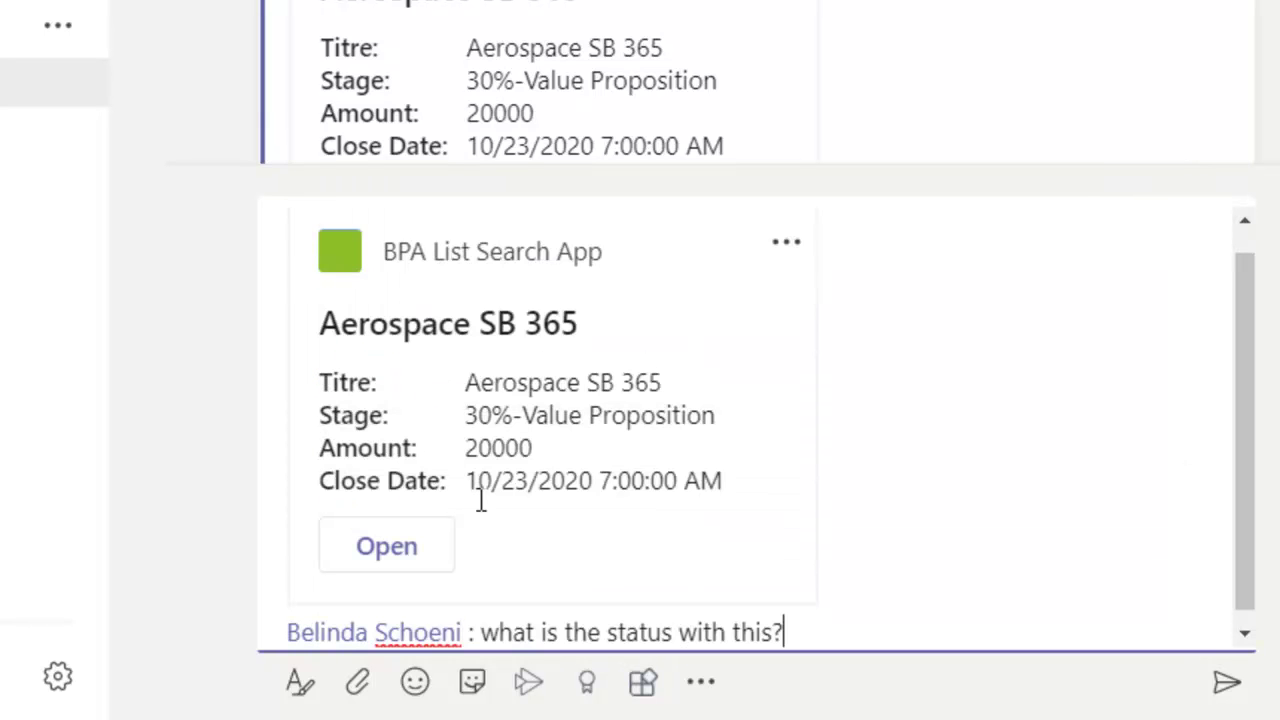
pyautogui.press('Return')
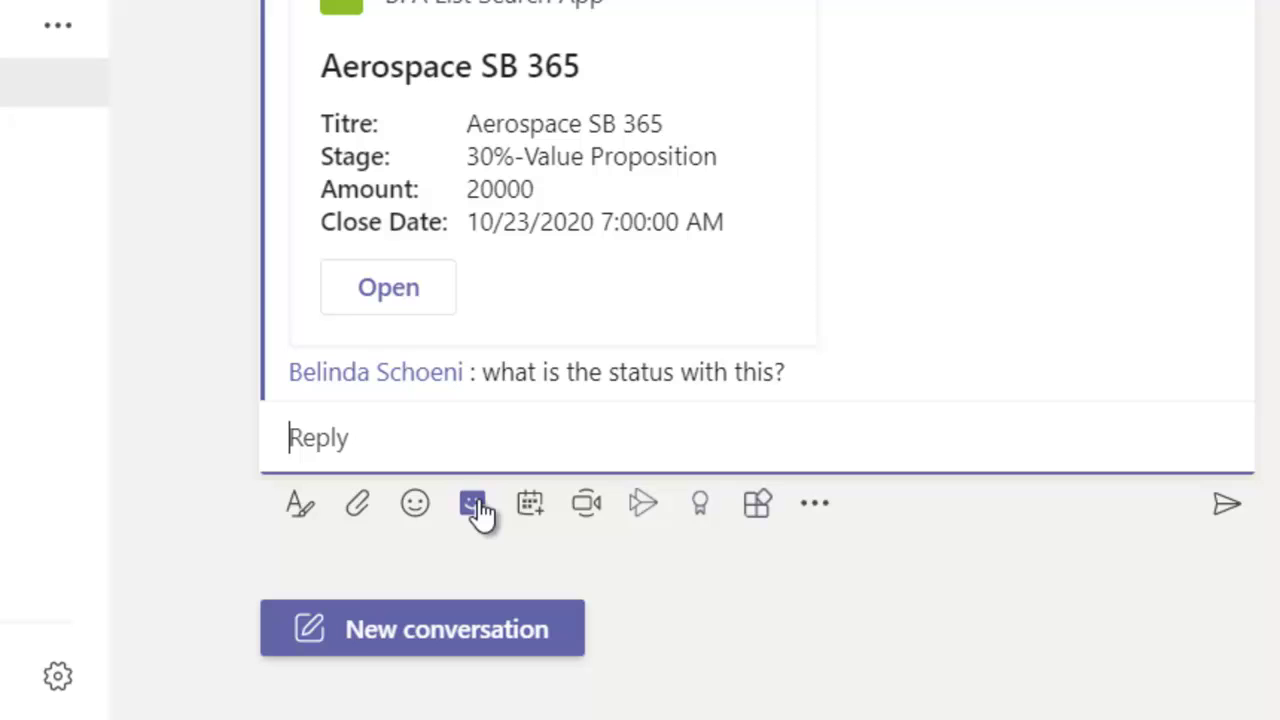
# Step: Save a 'Customer case' linked to BPA Solutions, described 'We need quick case assignment.'
pyautogui.click(452, 300)
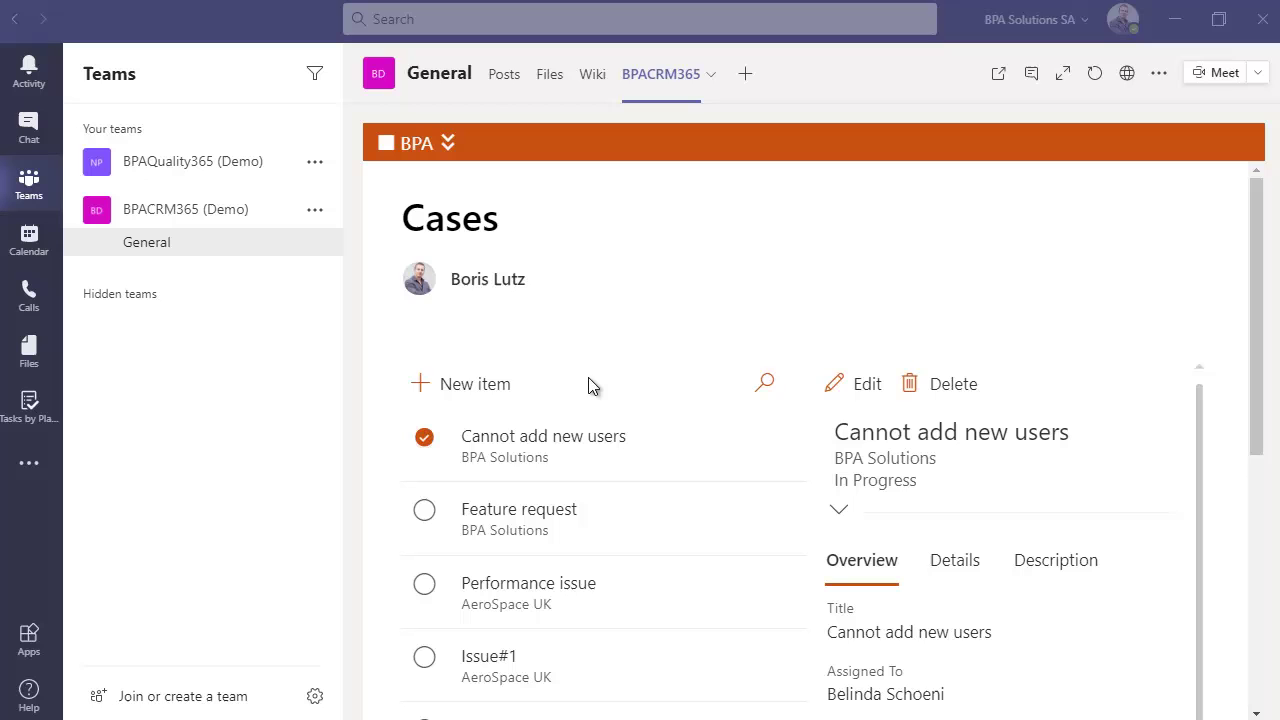
pyautogui.click(478, 388)
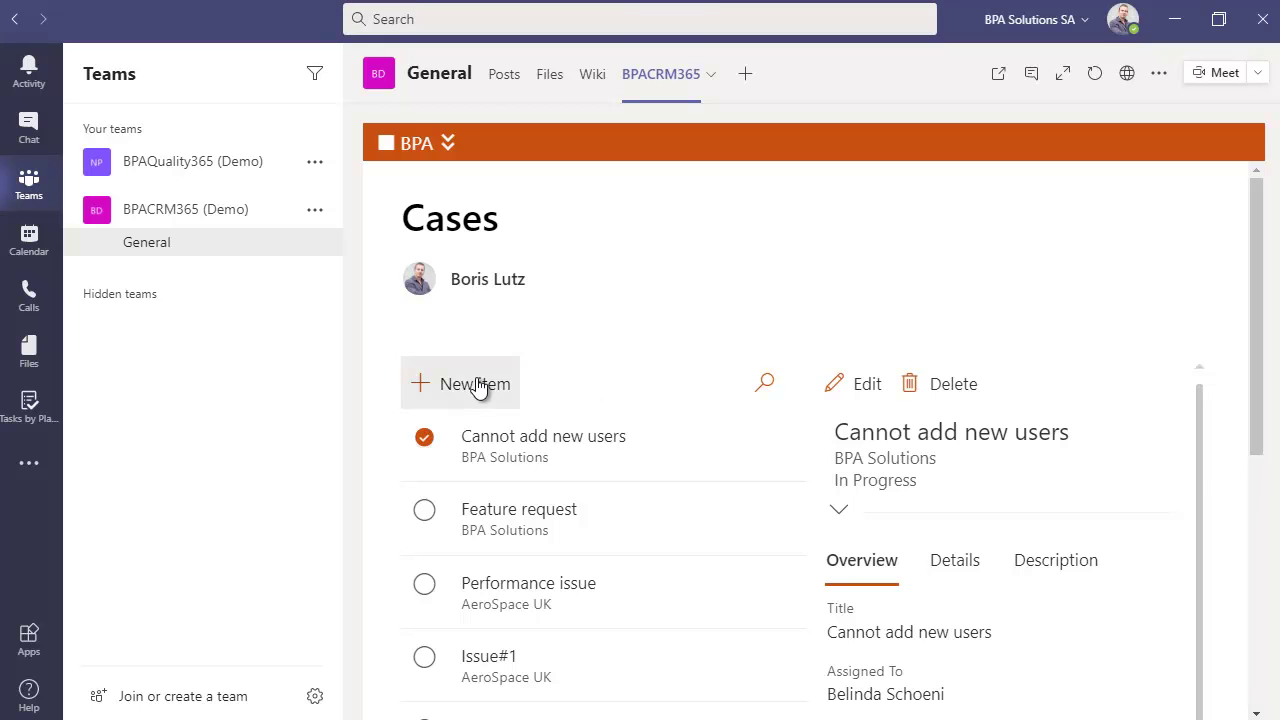
pyautogui.click(695, 430)
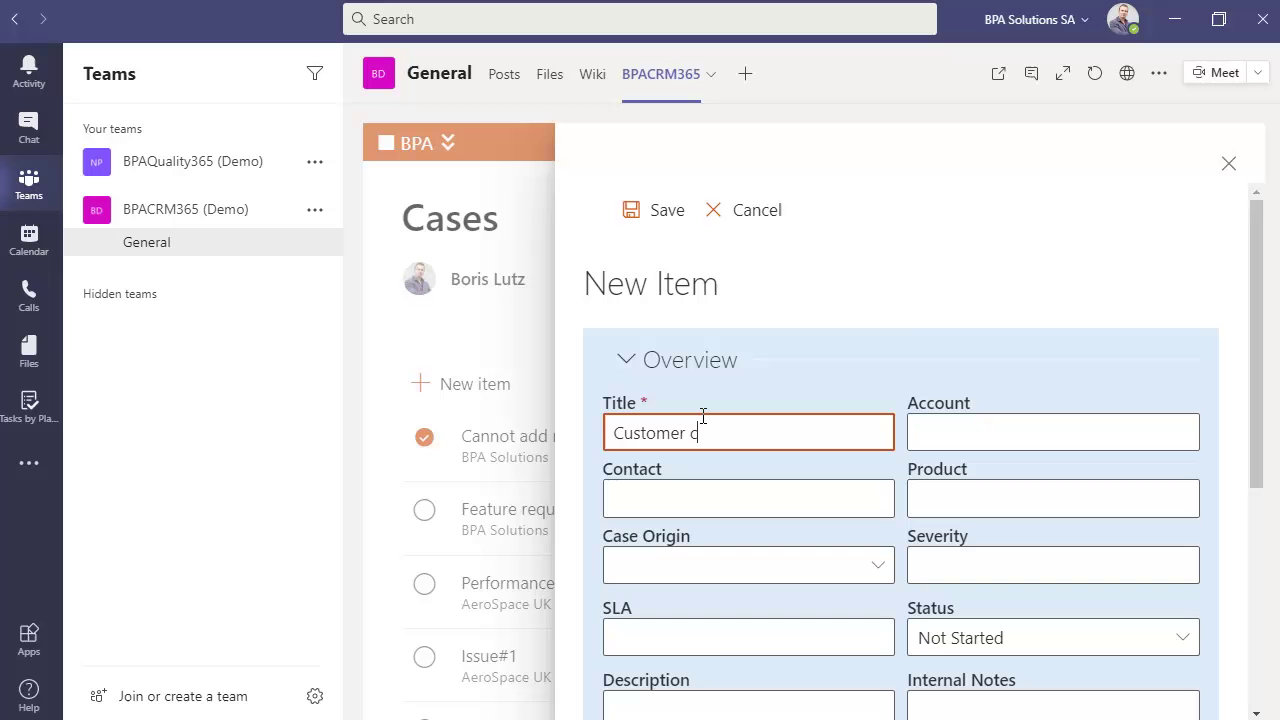
pyautogui.write('Customer case')
pyautogui.click(940, 432)
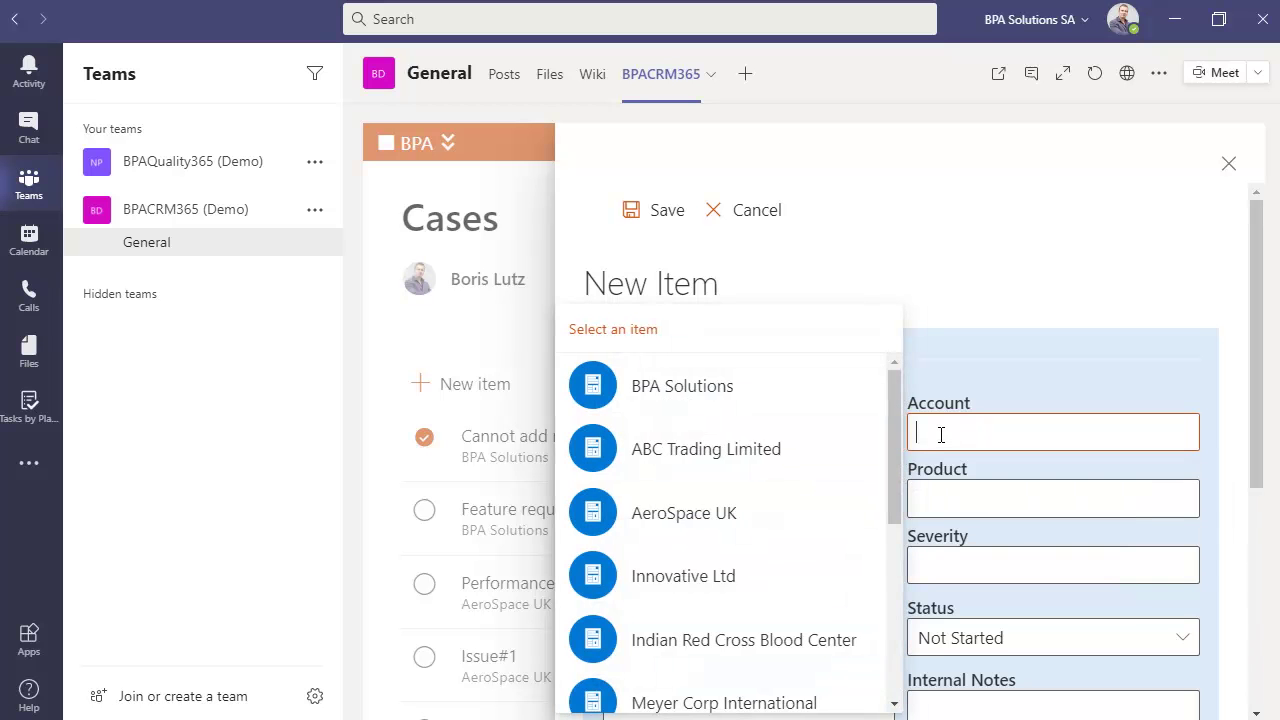
pyautogui.click(617, 391)
pyautogui.scroll(-2, 967, 480)
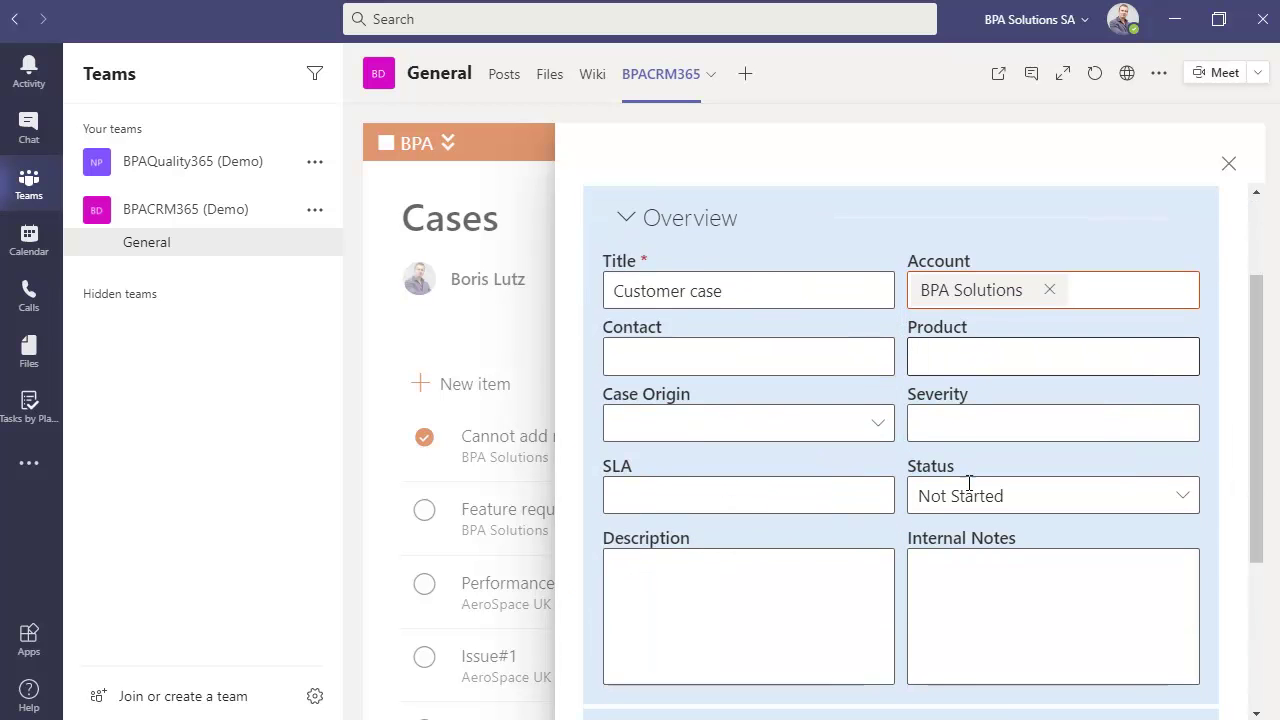
pyautogui.click(786, 593)
pyautogui.write('We need quick case assignment.')
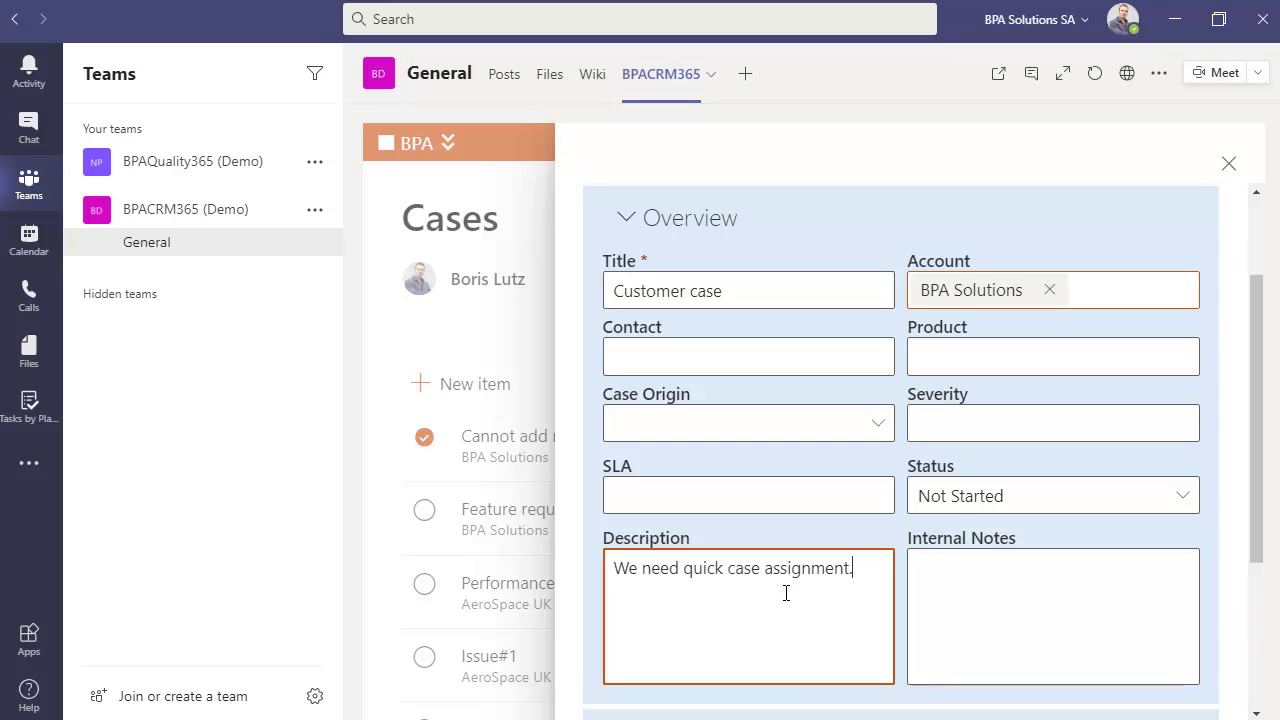
pyautogui.scroll(-3, 786, 593)
pyautogui.click(664, 690)
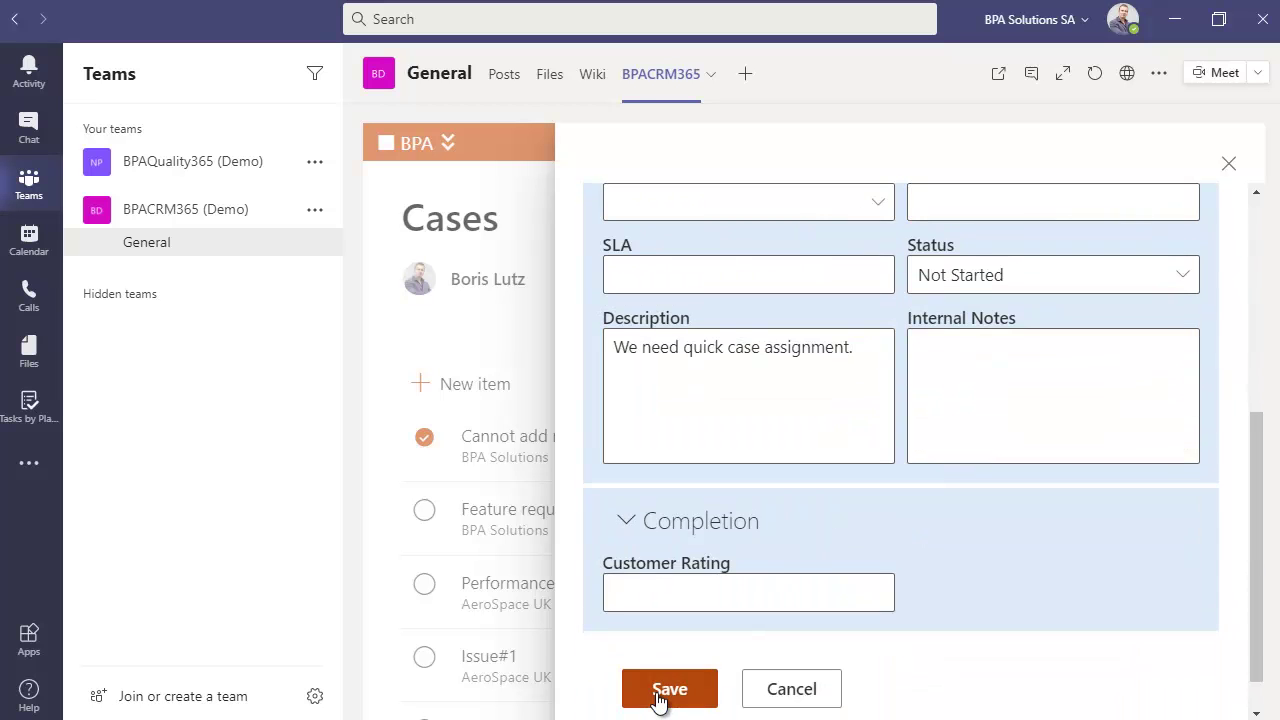
# Step: From the activity feed's New Case card, assign Customer case to yourself at 1-Urgent priority
pyautogui.click(28, 80)
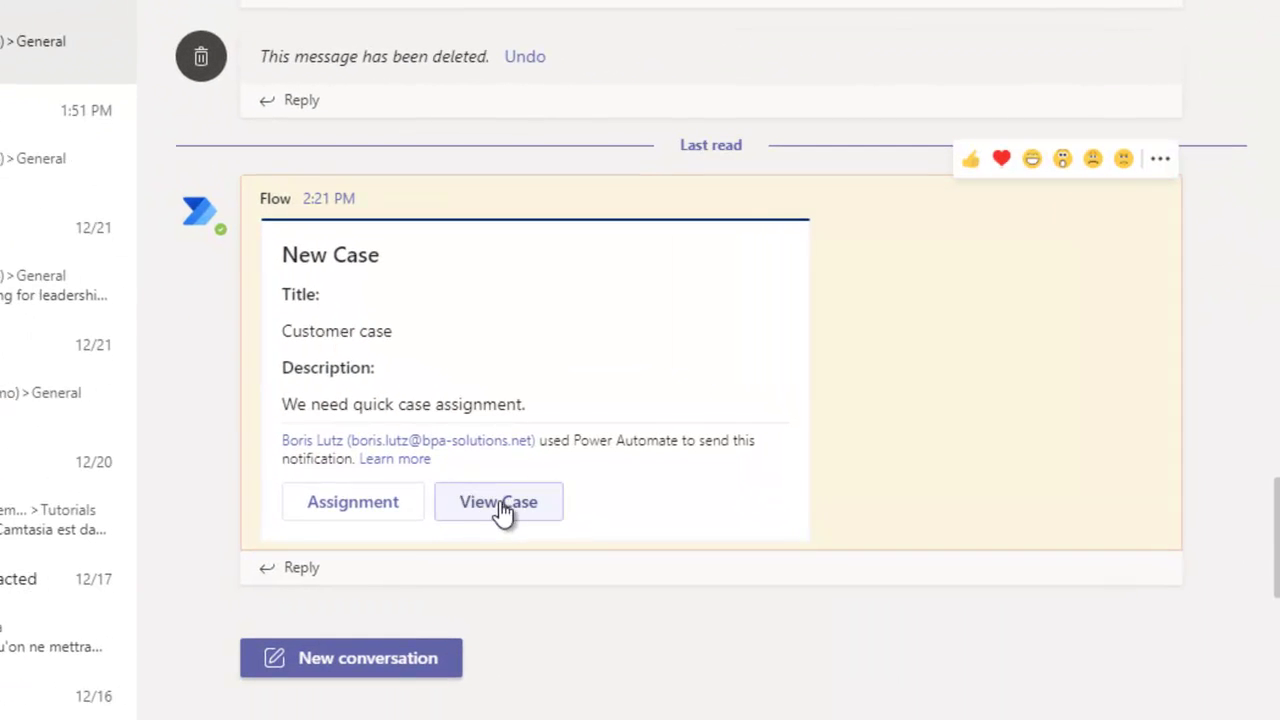
pyautogui.click(340, 512)
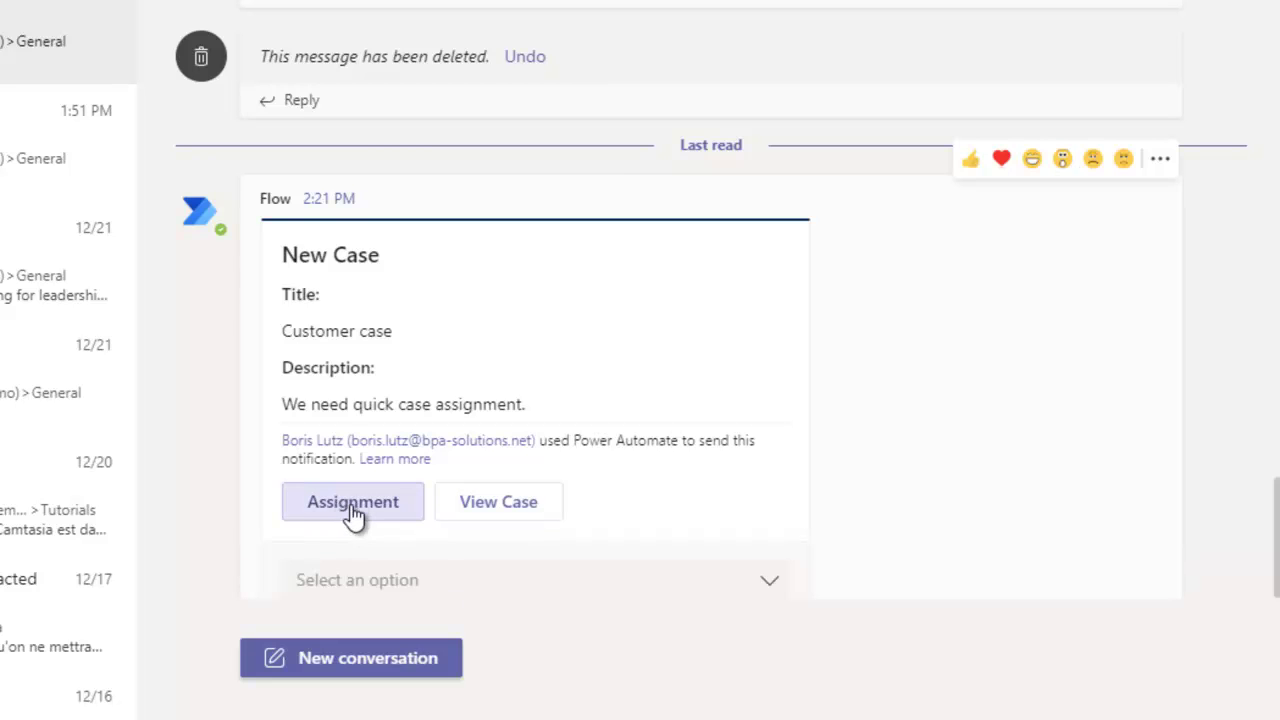
pyautogui.click(354, 443)
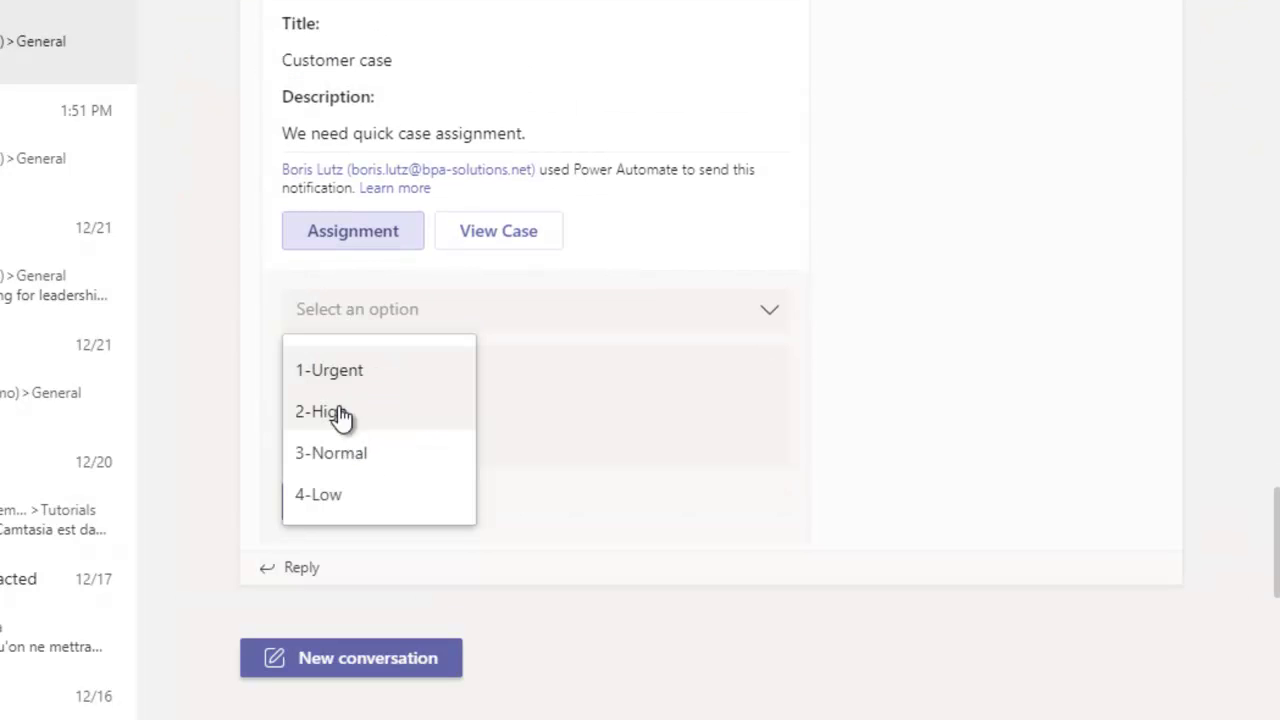
pyautogui.click(328, 372)
pyautogui.click(358, 515)
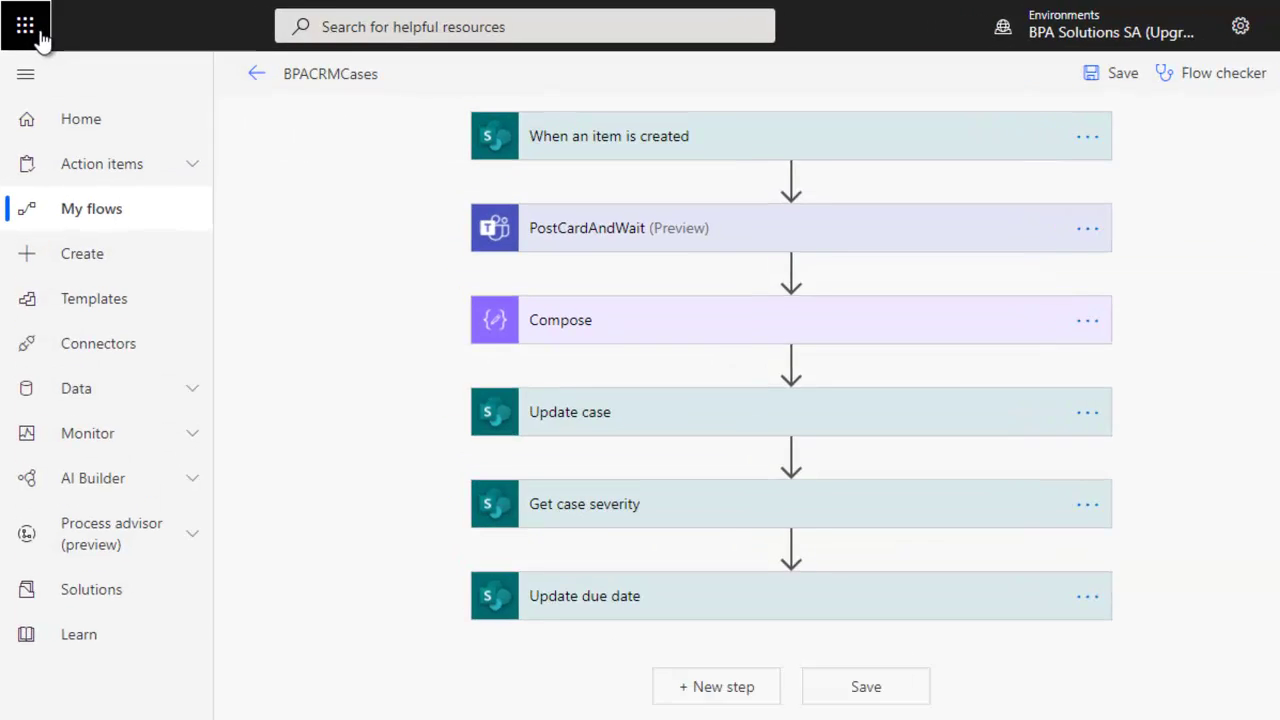
# Step: Open and close the Office 365 app launcher while reviewing the BPACRMCases flow
pyautogui.click(40, 37)
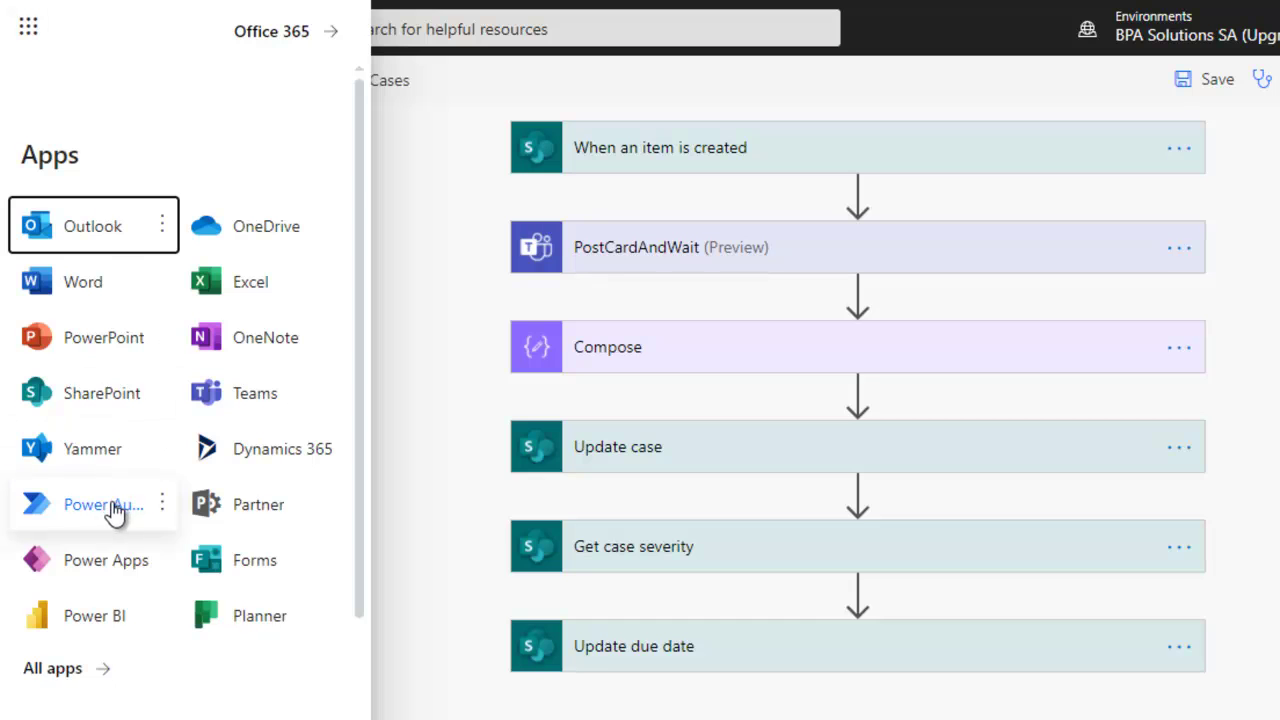
pyautogui.click(478, 388)
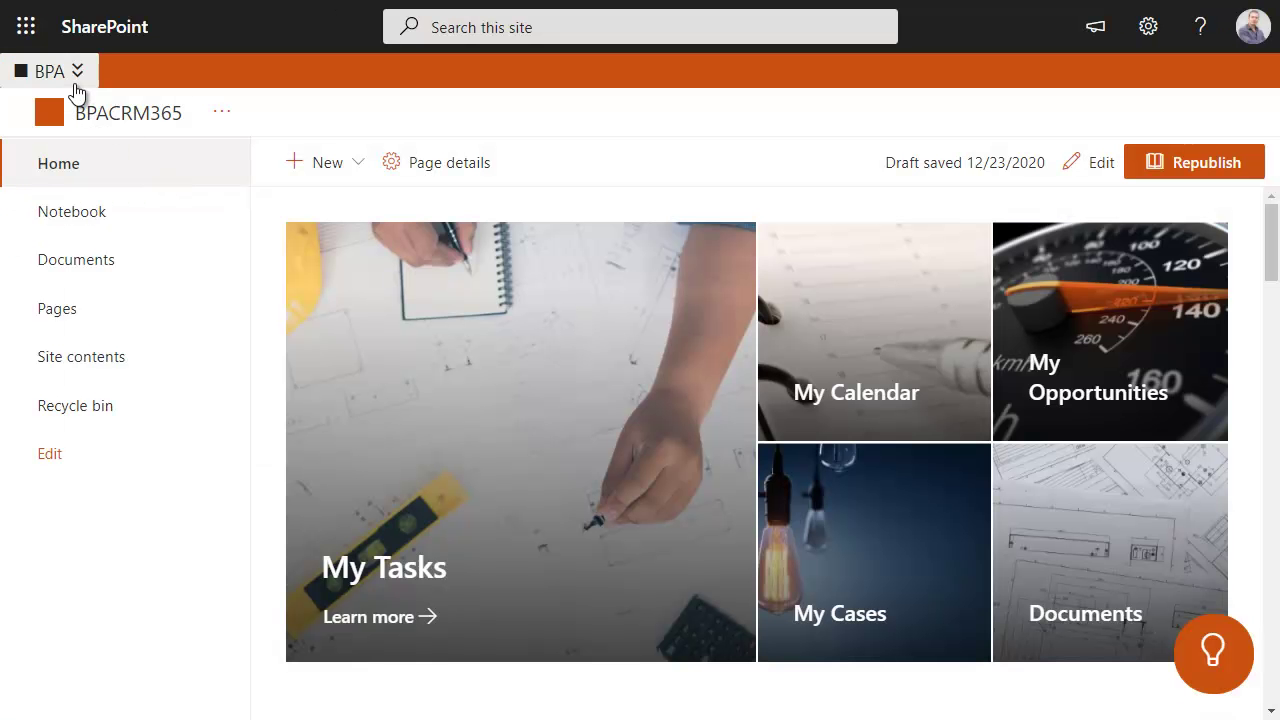
# Step: Open the Sales Dashboard from the BPA navigation and filter it to the United Kingdom
pyautogui.click(76, 73)
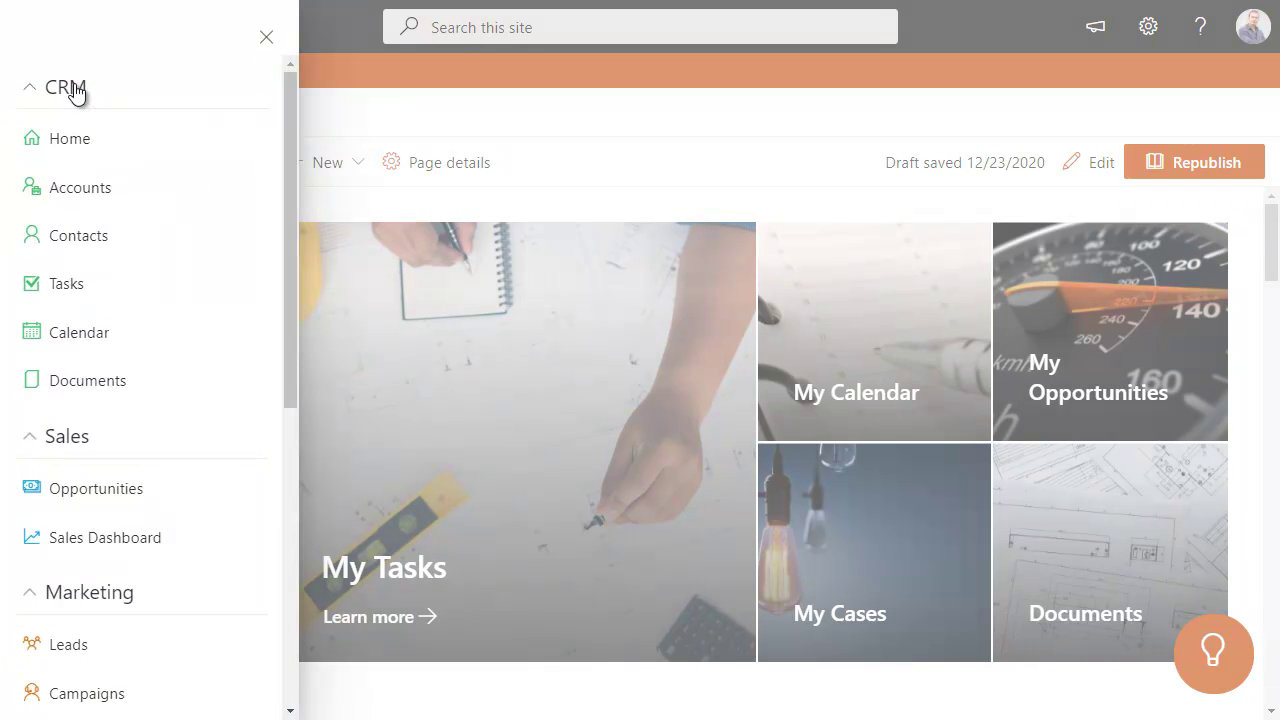
pyautogui.click(100, 540)
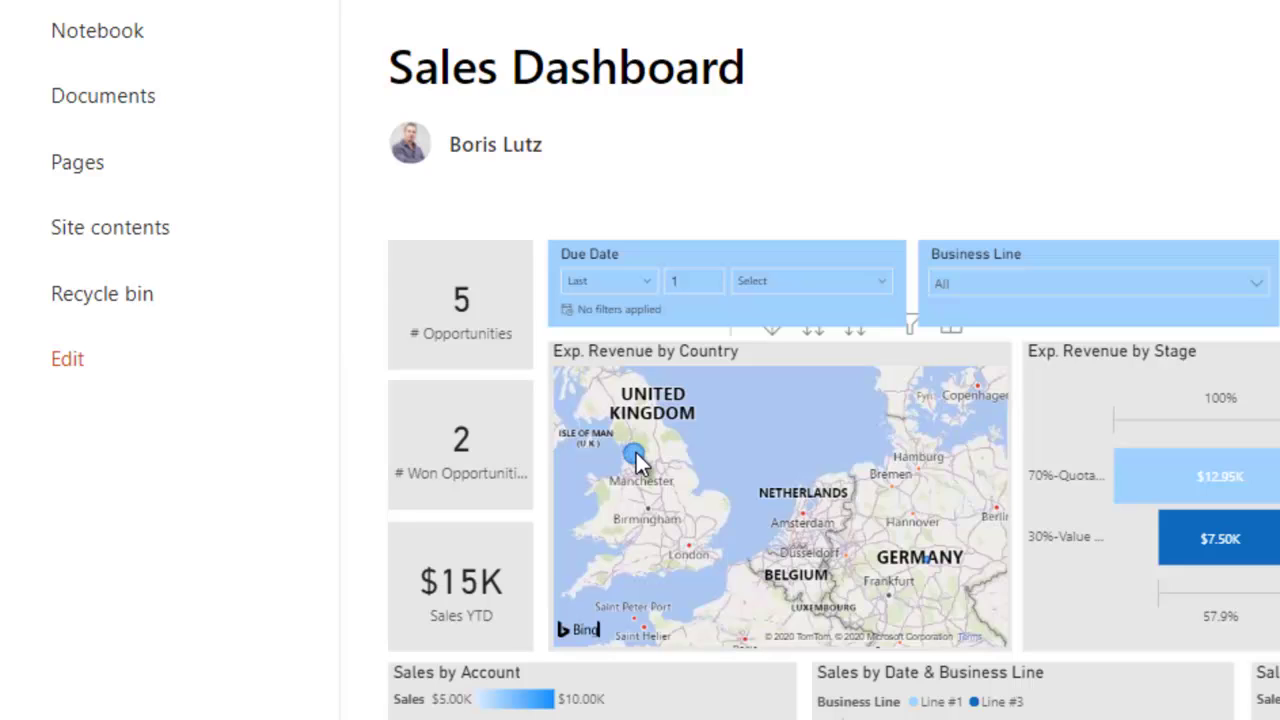
pyautogui.moveTo(513, 506)
pyautogui.click(640, 462)
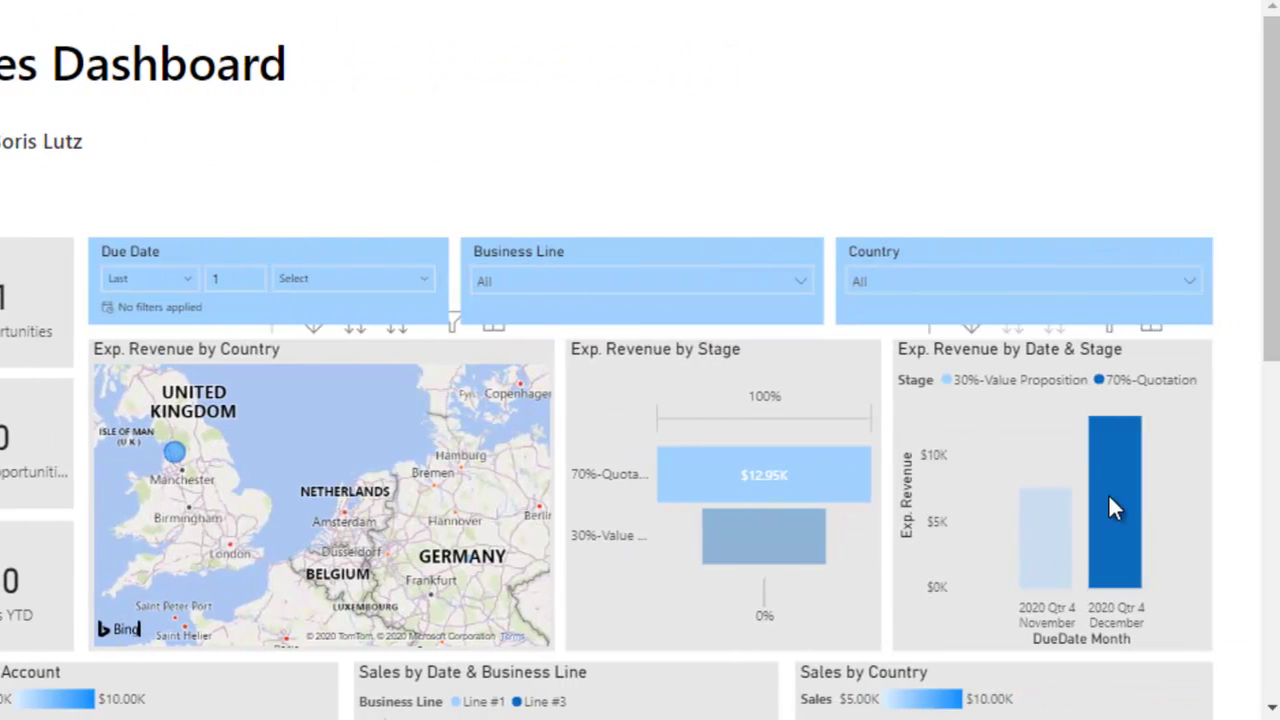
pyautogui.moveTo(1116, 497)
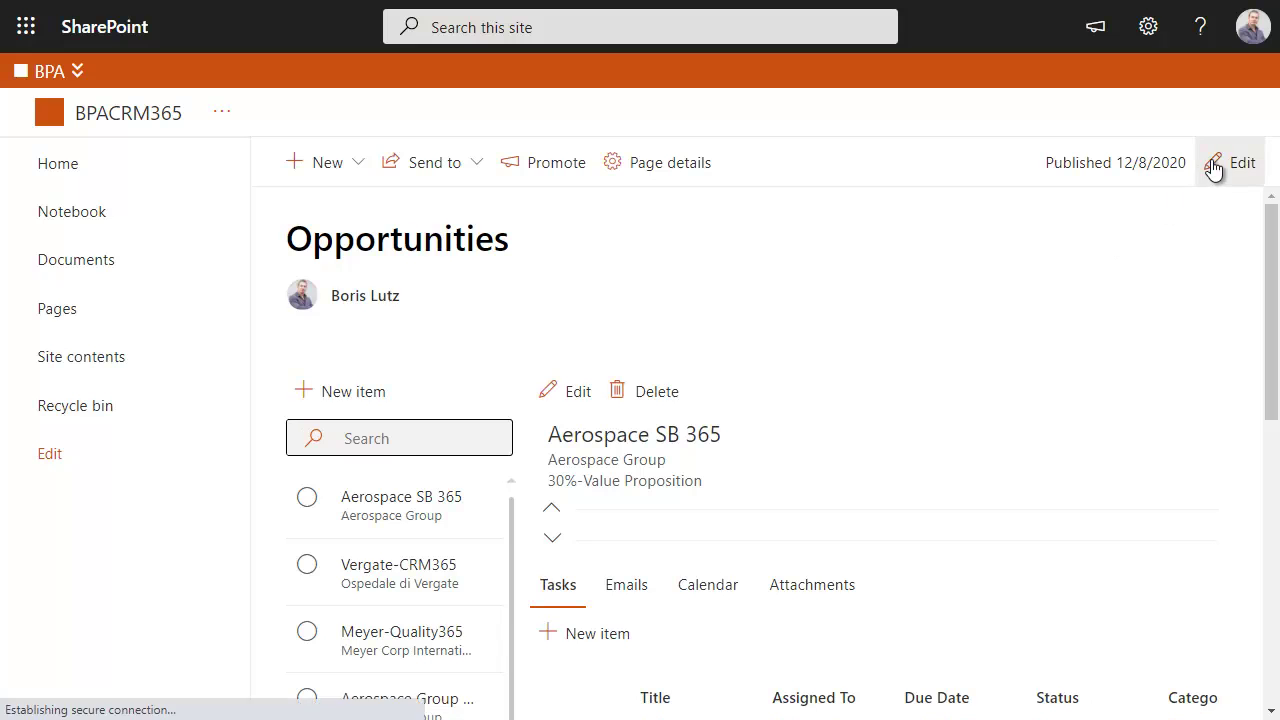
# Step: Edit the Opportunities page and open the configurator of its master-detail web part
pyautogui.click(1213, 168)
pyautogui.scroll(-2, 491, 371)
pyautogui.click(491, 371)
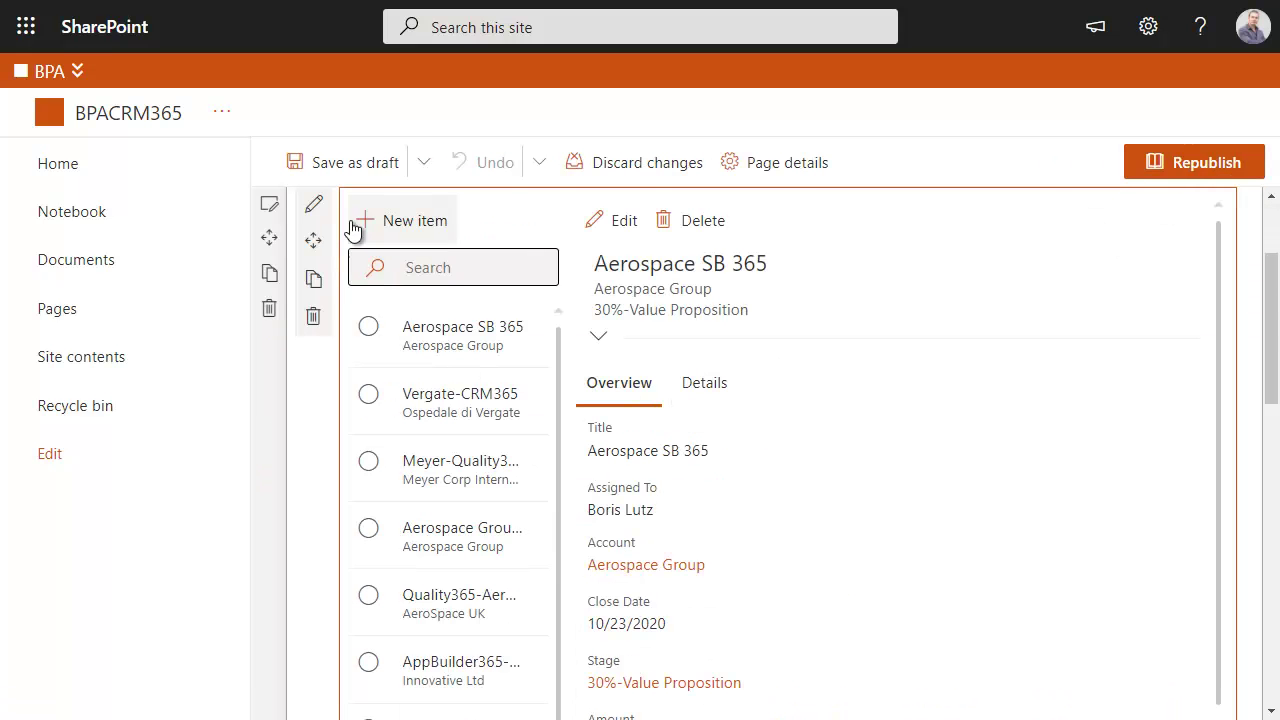
pyautogui.click(313, 204)
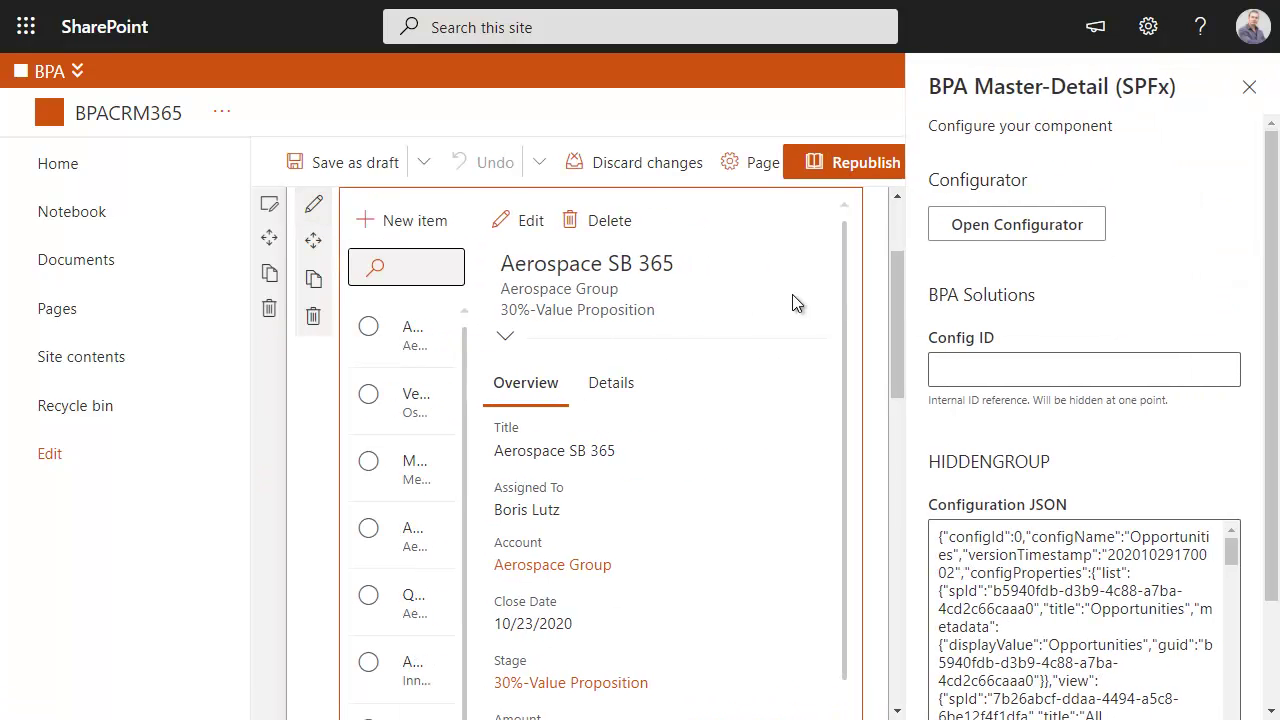
pyautogui.click(950, 227)
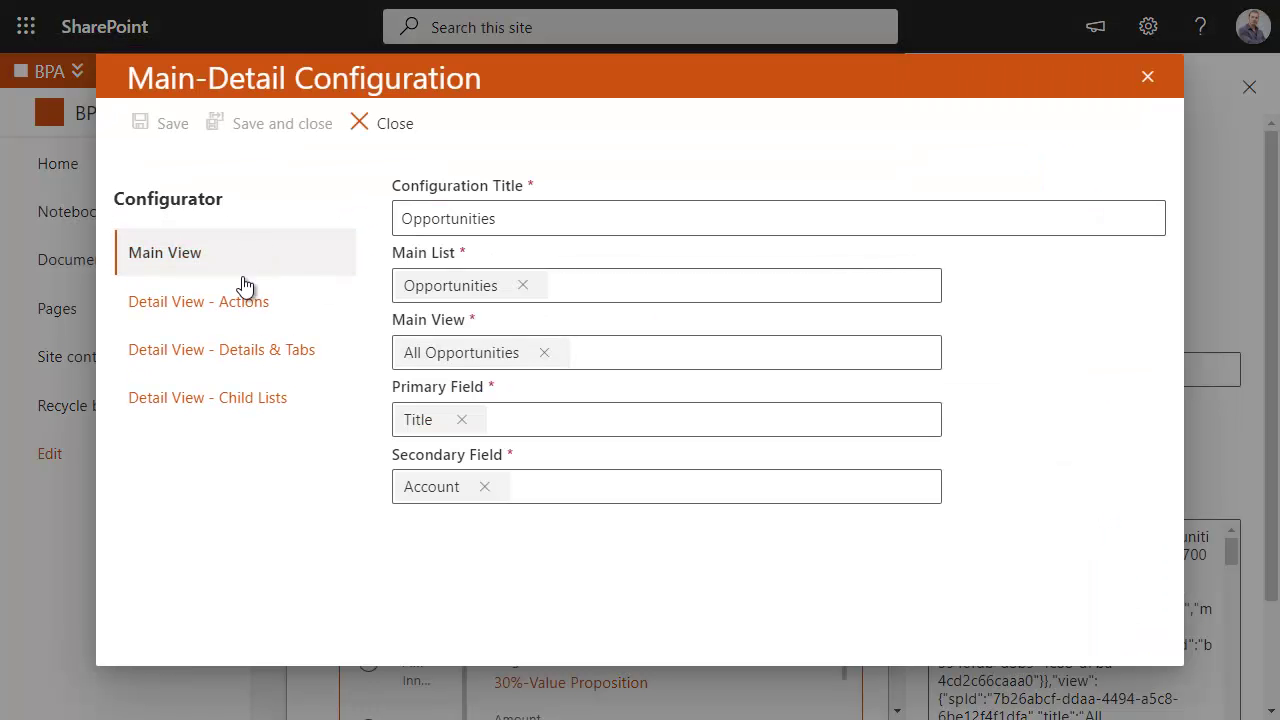
# Step: Review the Detail View child lists settings across linked list tabs 2, 3 and 4 (Attachments)
pyautogui.click(197, 396)
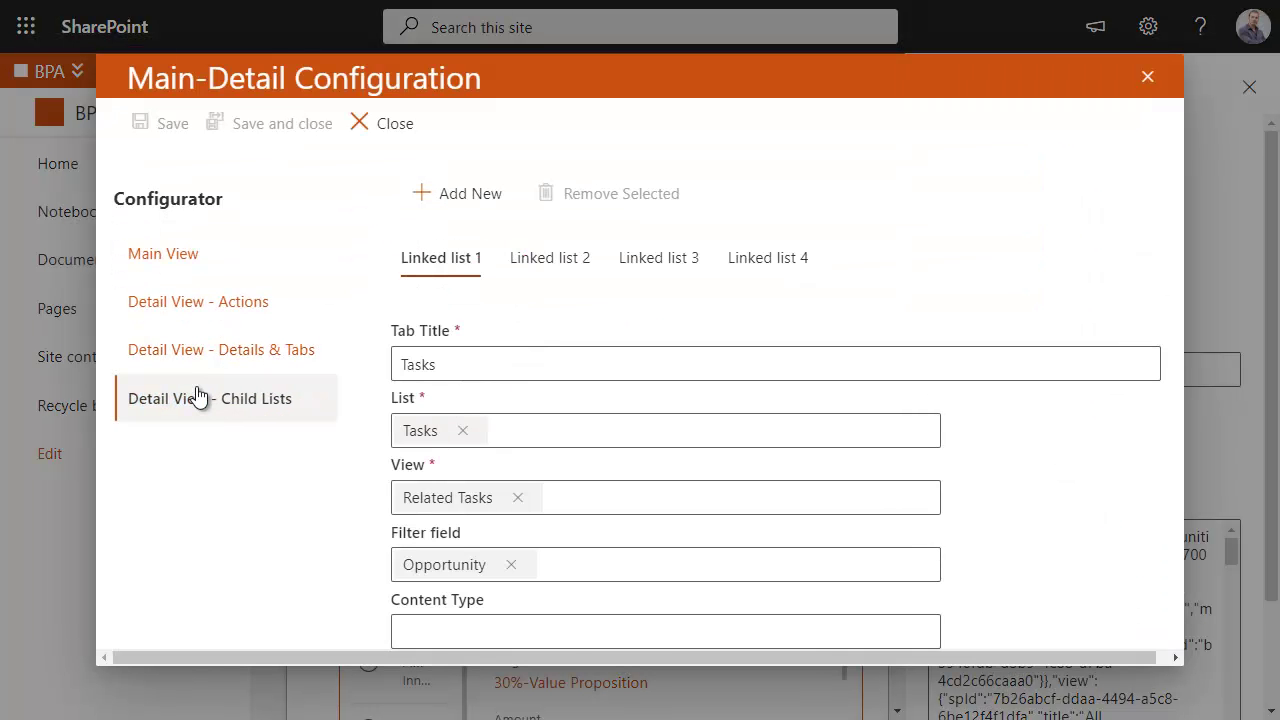
pyautogui.click(551, 272)
pyautogui.click(636, 275)
pyautogui.click(750, 268)
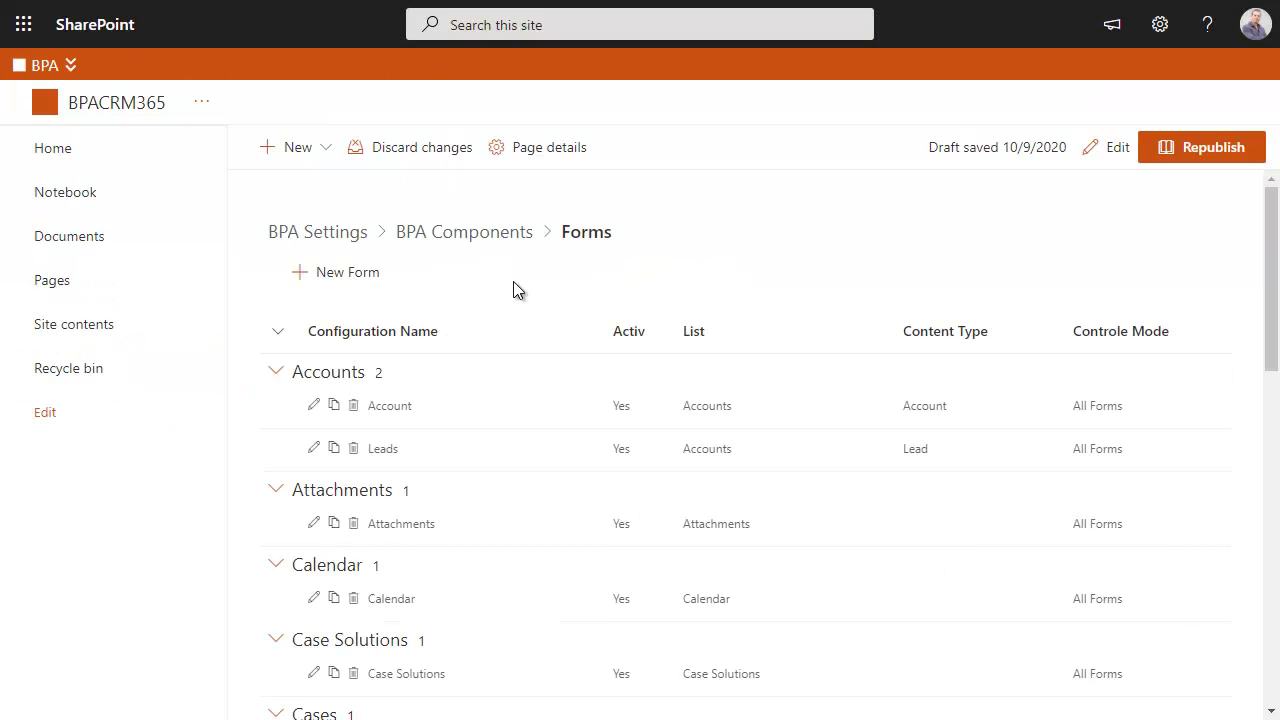
pyautogui.scroll(-3, 513, 283)
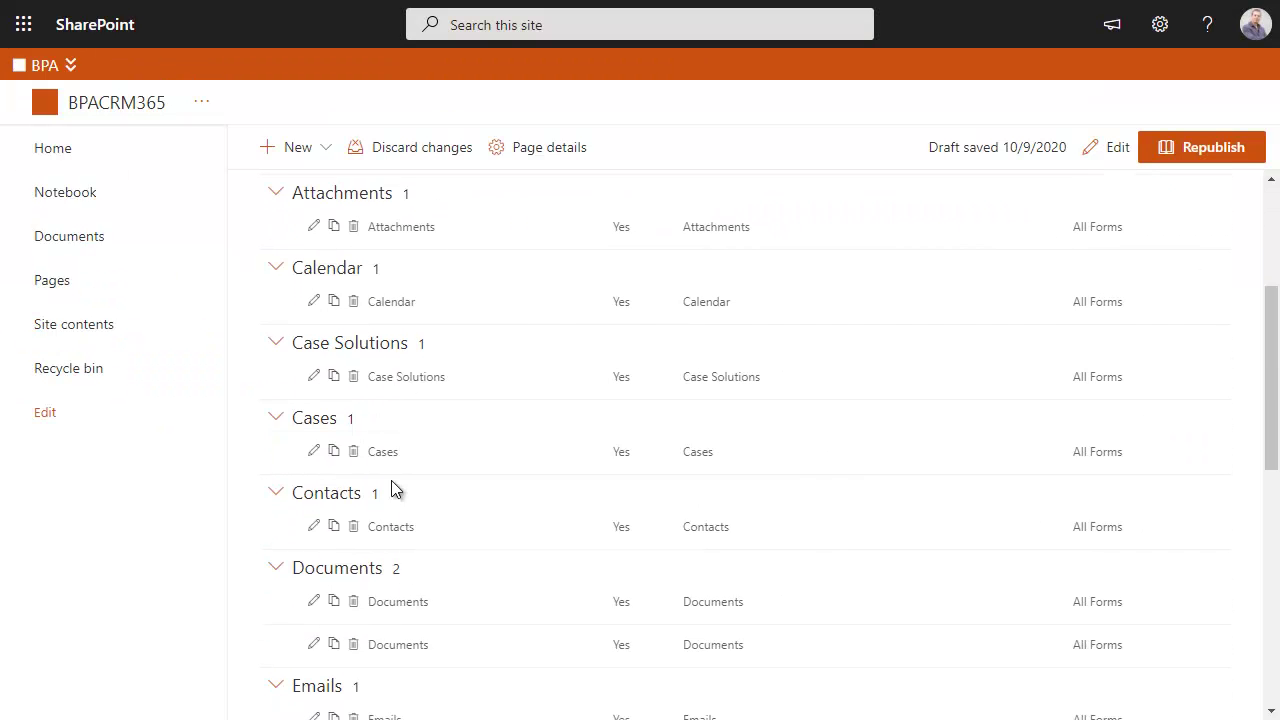
# Step: Add the Account Type, Address and Assigned To fields to the Contacts form
pyautogui.click(313, 527)
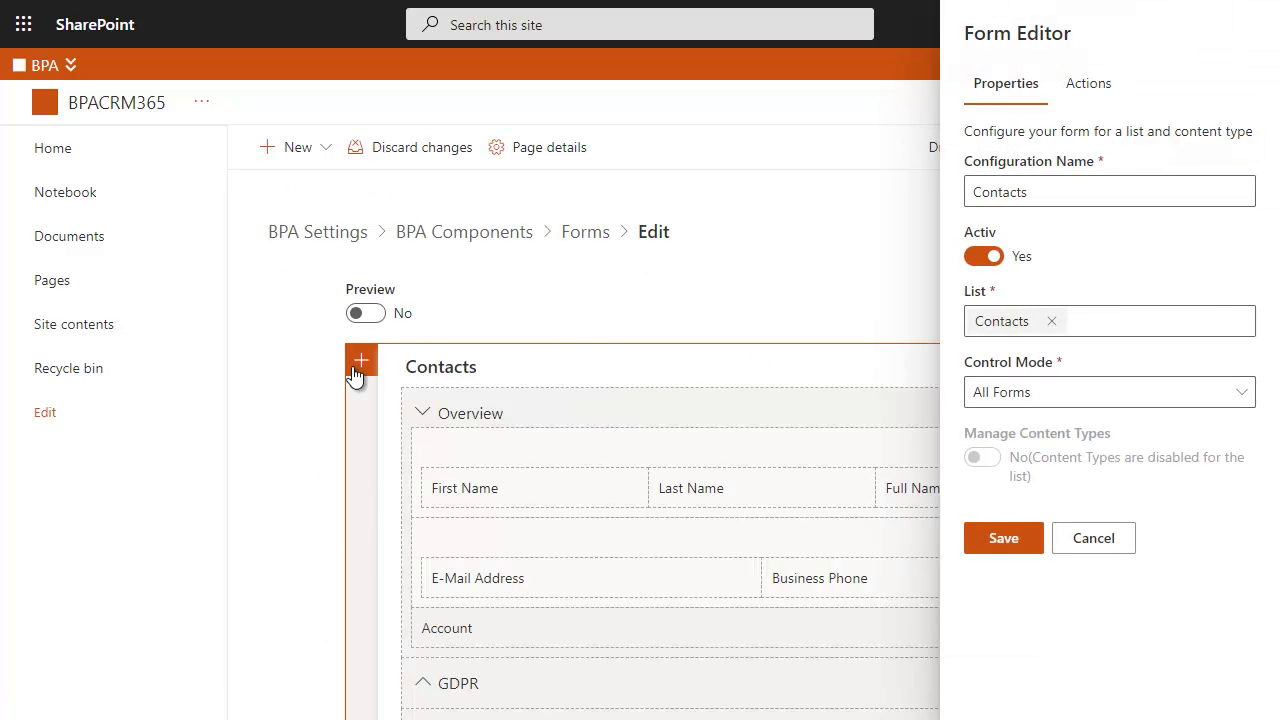
pyautogui.click(355, 372)
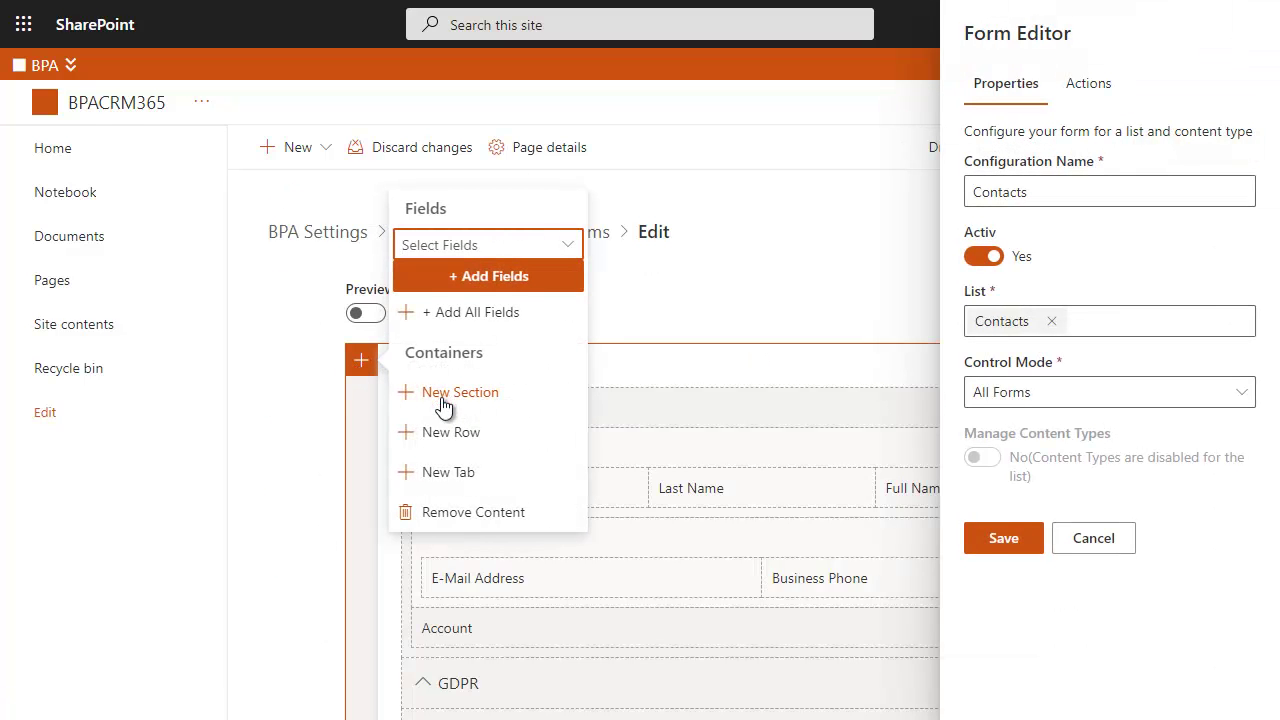
pyautogui.click(505, 245)
pyautogui.click(478, 280)
pyautogui.click(461, 318)
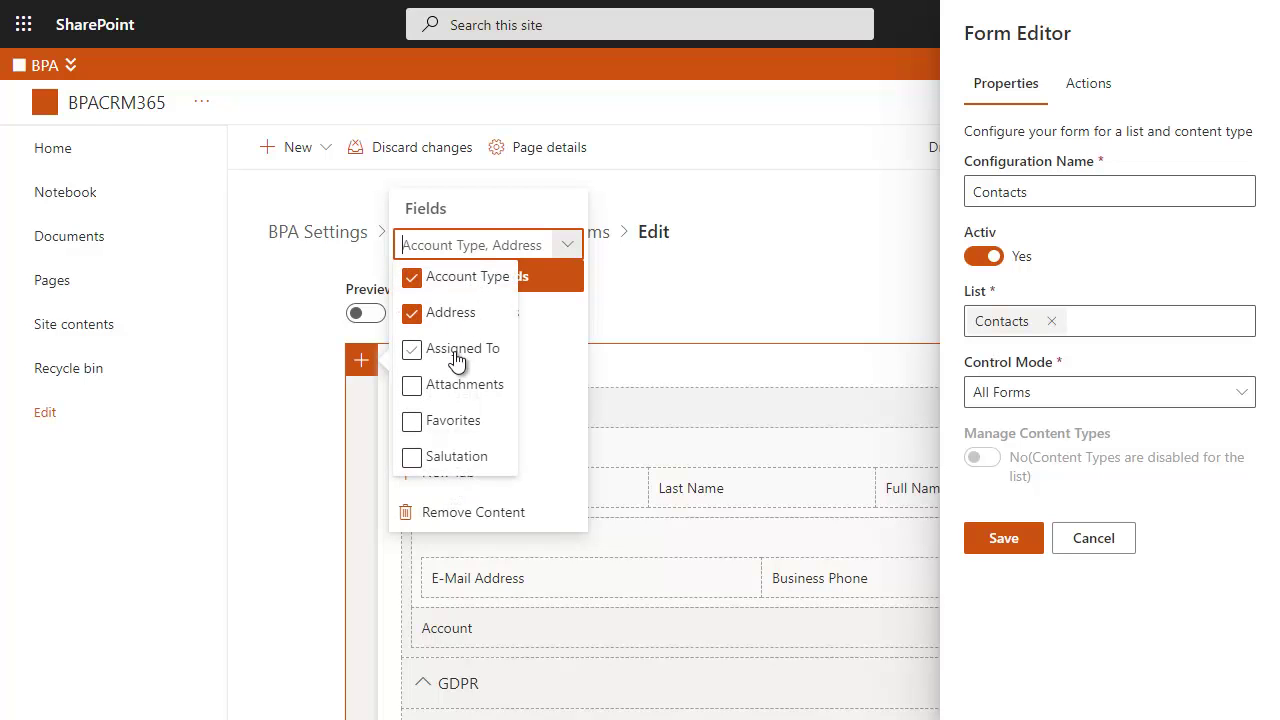
pyautogui.click(457, 348)
pyautogui.click(607, 306)
# Step: Preview the Contacts form and collapse Overview to reveal the Address section
pyautogui.click(362, 313)
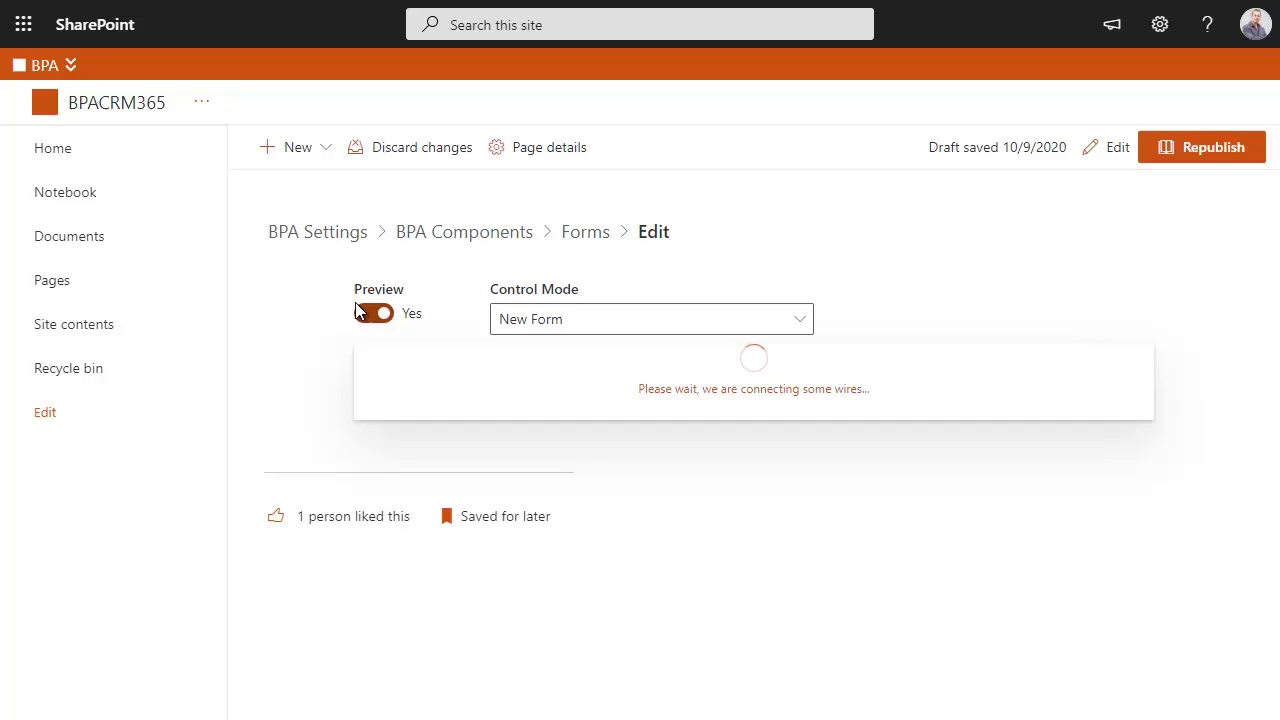
pyautogui.click(387, 474)
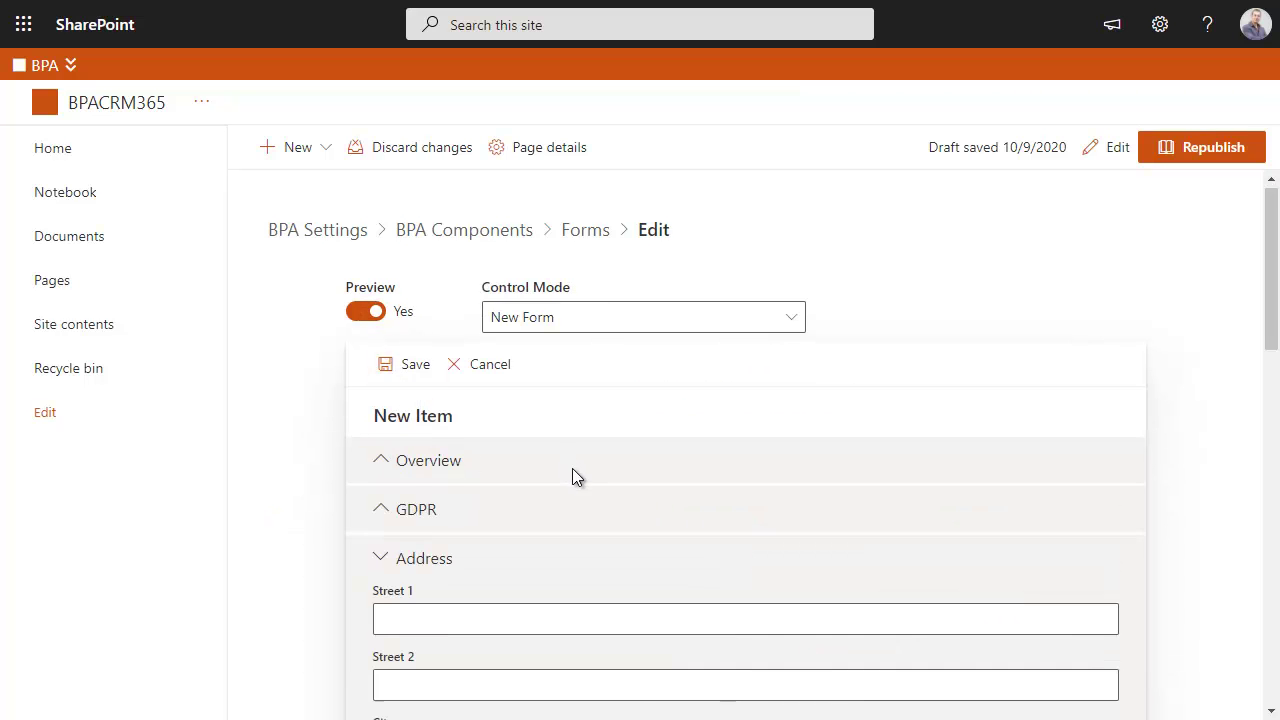
pyautogui.scroll(-2, 572, 476)
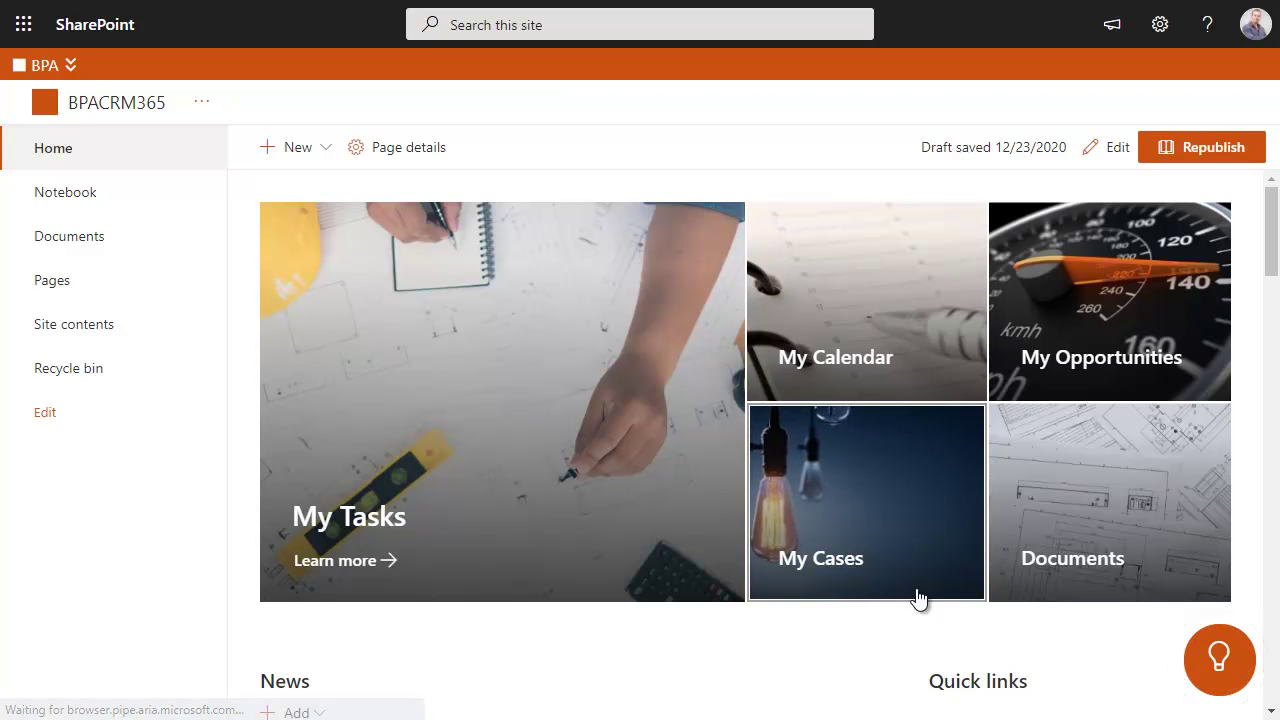
pyautogui.click(1212, 666)
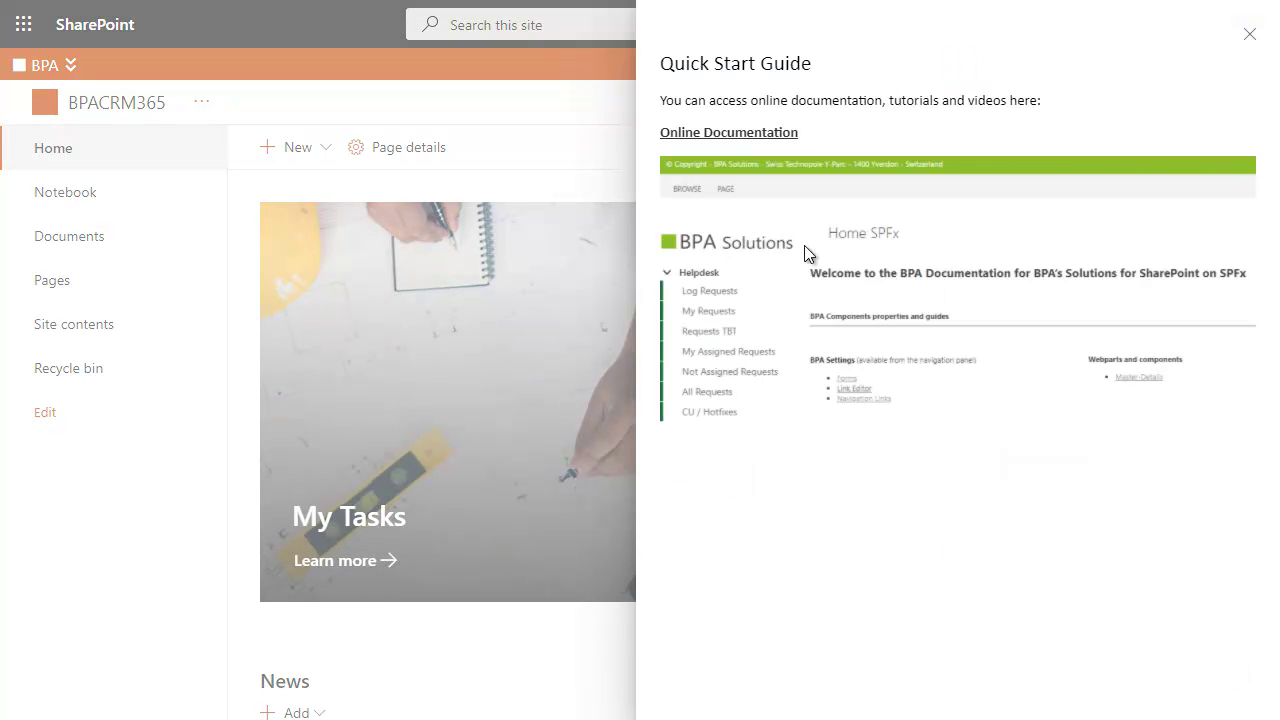
pyautogui.click(785, 150)
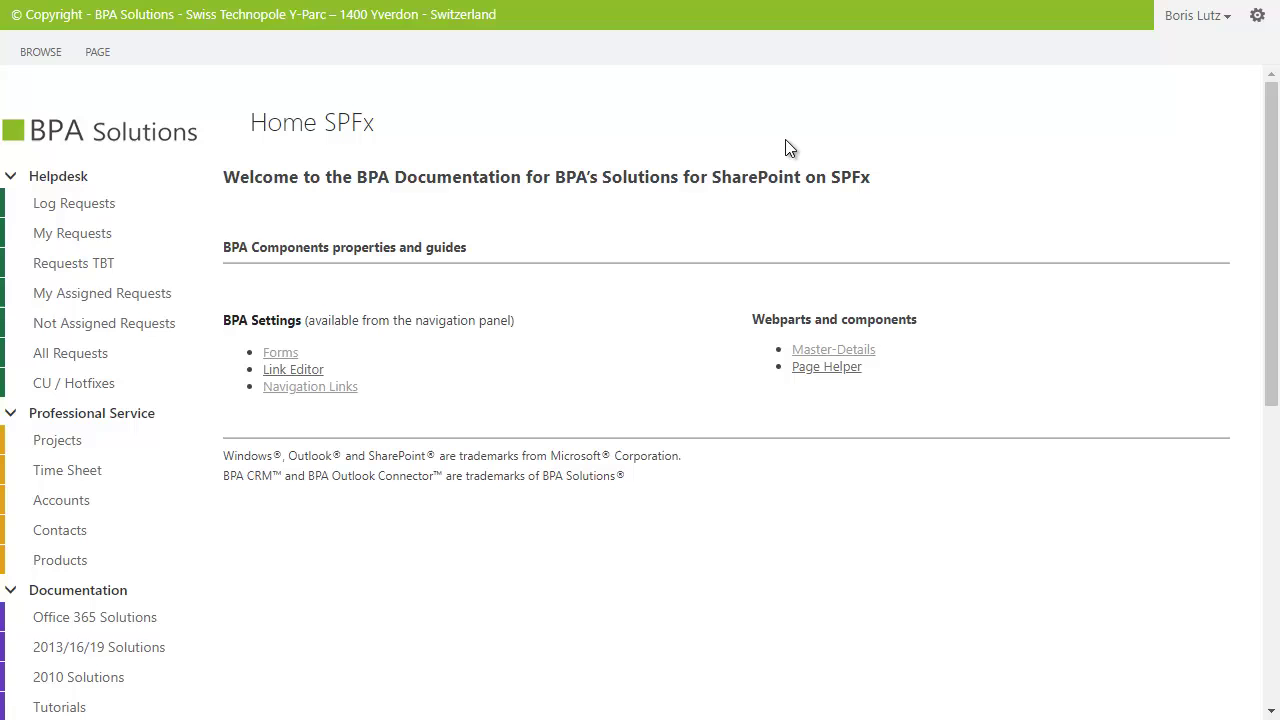